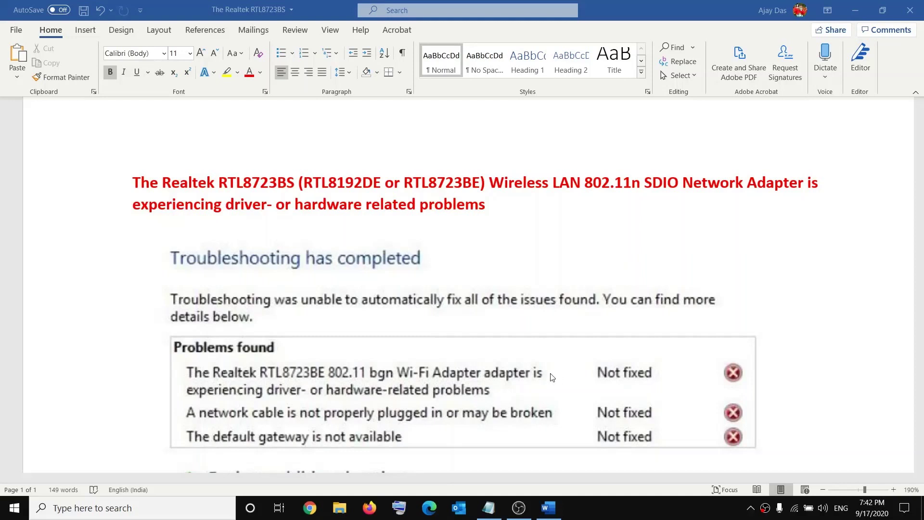
- Read through the Realtek adapter error heading, the Step 1 power-cycle instructions and the Step 2 driver-update instruction in the document
{"action": "left_click_drag", "start_coordinate": [218, 183], "coordinate": [480, 183]}
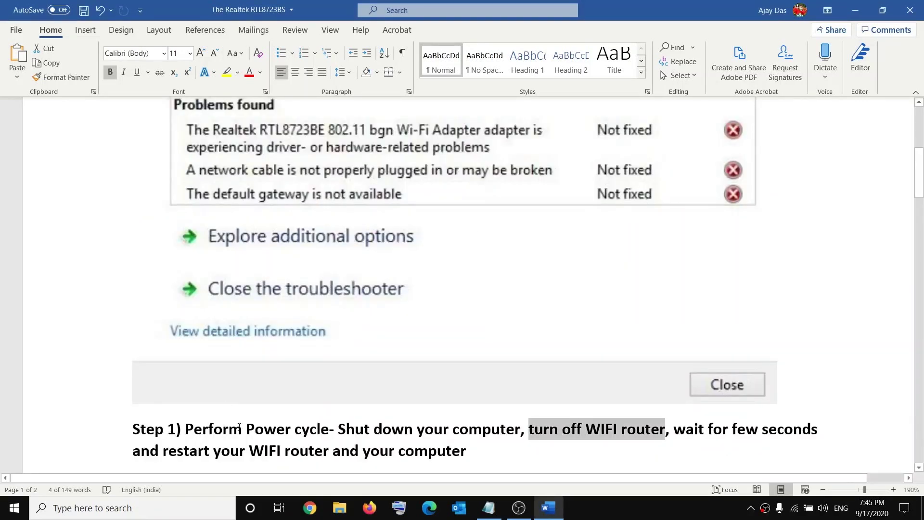
{"action": "left_click_drag", "start_coordinate": [240, 426], "coordinate": [648, 429]}
{"action": "left_click", "coordinate": [364, 429]}
{"action": "left_click", "coordinate": [534, 429]}
{"action": "left_click_drag", "start_coordinate": [680, 429], "coordinate": [316, 456]}
{"action": "left_click", "coordinate": [340, 453]}
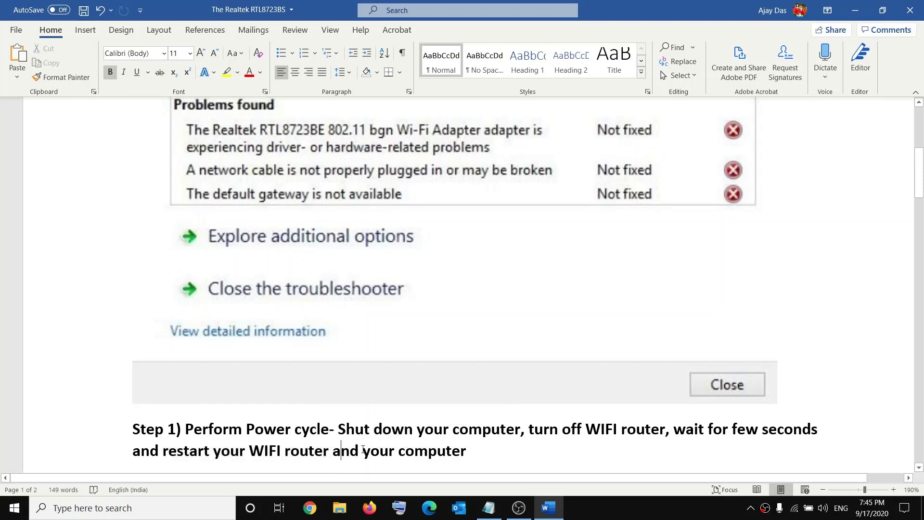
{"action": "left_click_drag", "start_coordinate": [363, 450], "coordinate": [470, 457]}
{"action": "left_click", "coordinate": [246, 428]}
{"action": "scroll", "coordinate": [436, 417], "scroll_direction": "down", "scroll_amount": 1}
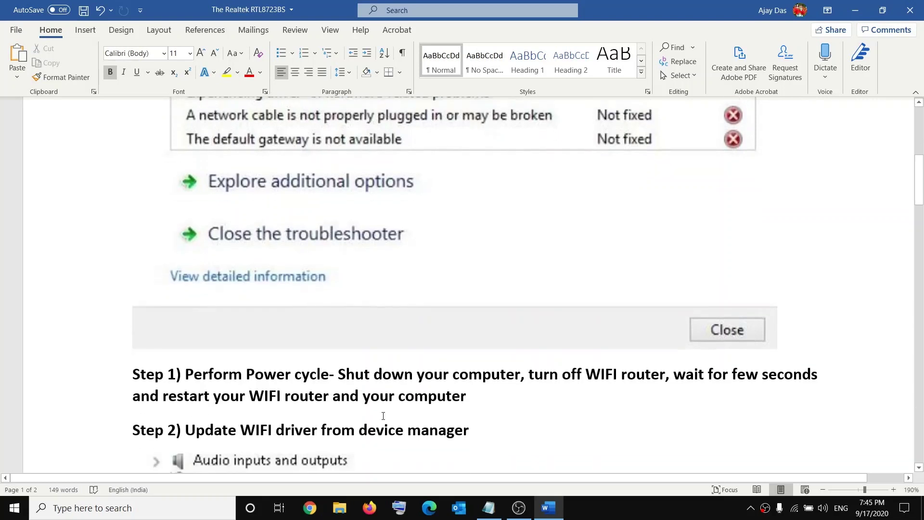
{"action": "left_click_drag", "start_coordinate": [186, 429], "coordinate": [444, 433]}
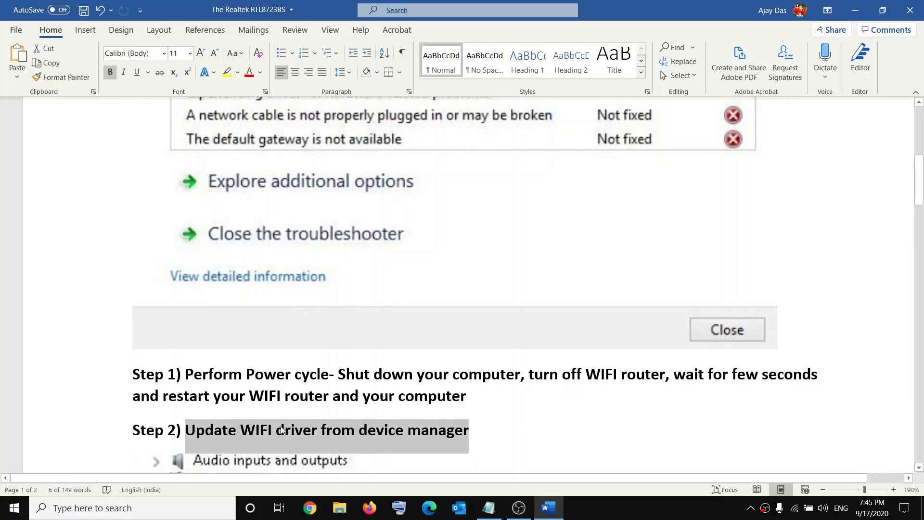
- Open Device Manager and expand the Network adapters category to show the installed adapters
{"action": "right_click", "coordinate": [14, 513]}
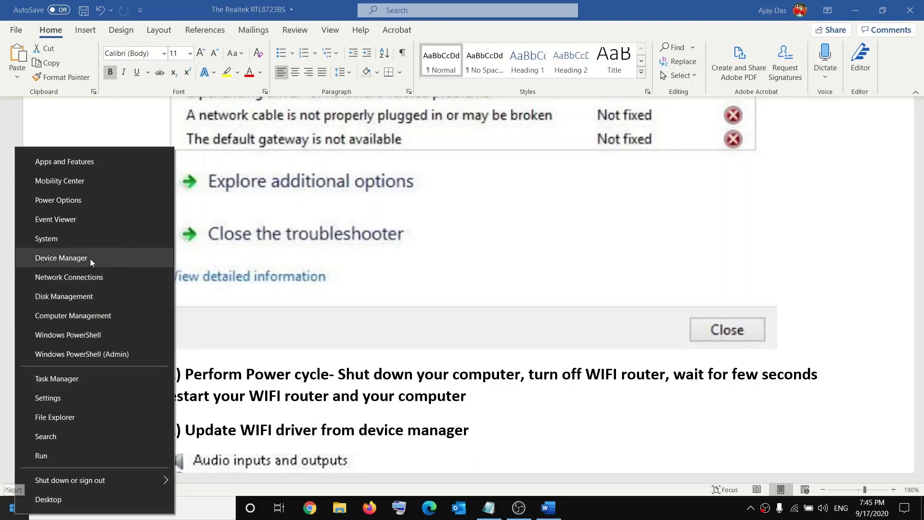
{"action": "left_click", "coordinate": [89, 258]}
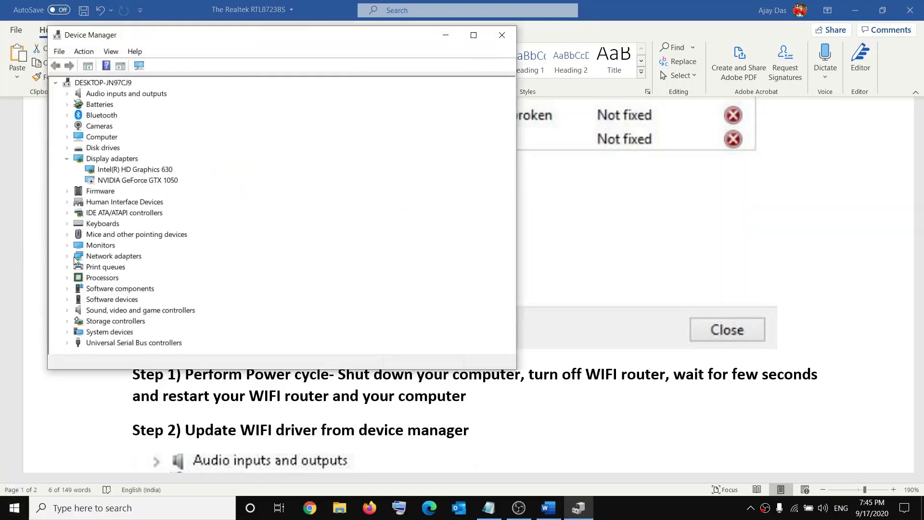
{"action": "left_click", "coordinate": [67, 258]}
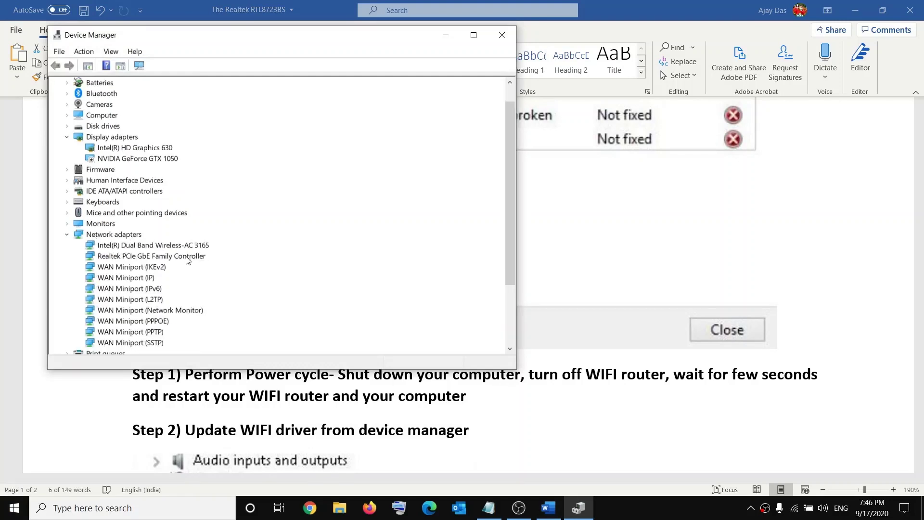
{"action": "scroll", "coordinate": [192, 261], "scroll_direction": "down", "scroll_amount": 1}
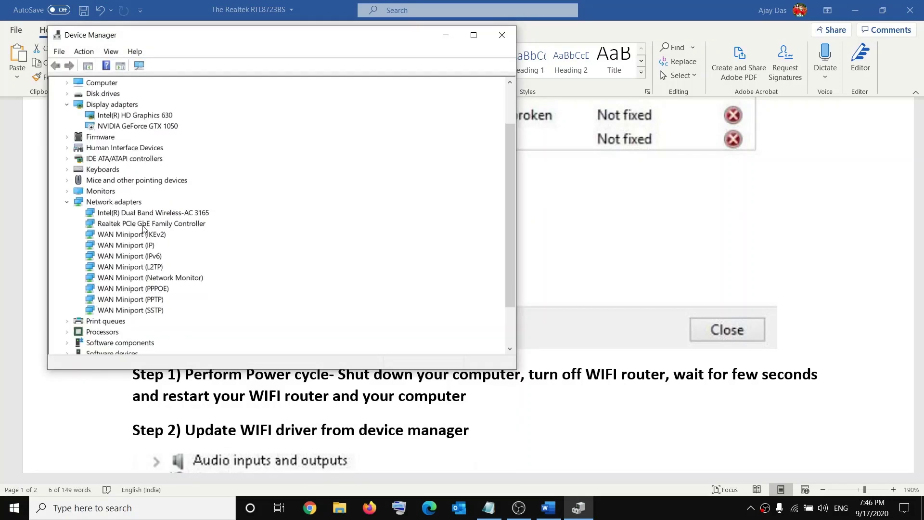
- Switch to the Word document to examine the adapter name in the error and the sample adapter list, and return to Device Manager
{"action": "key", "text": "alt+Tab"}
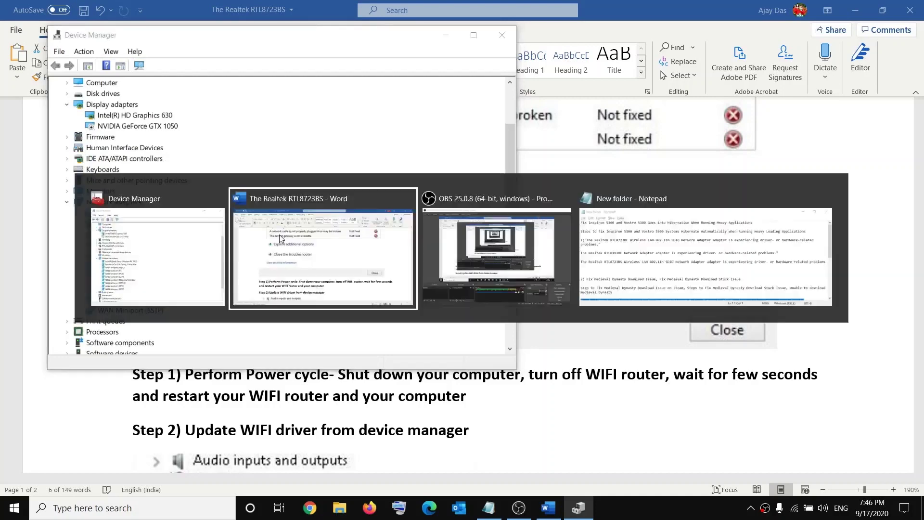
{"action": "scroll", "coordinate": [351, 341], "scroll_direction": "up", "scroll_amount": 4}
{"action": "scroll", "coordinate": [352, 340], "scroll_direction": "up", "scroll_amount": 2}
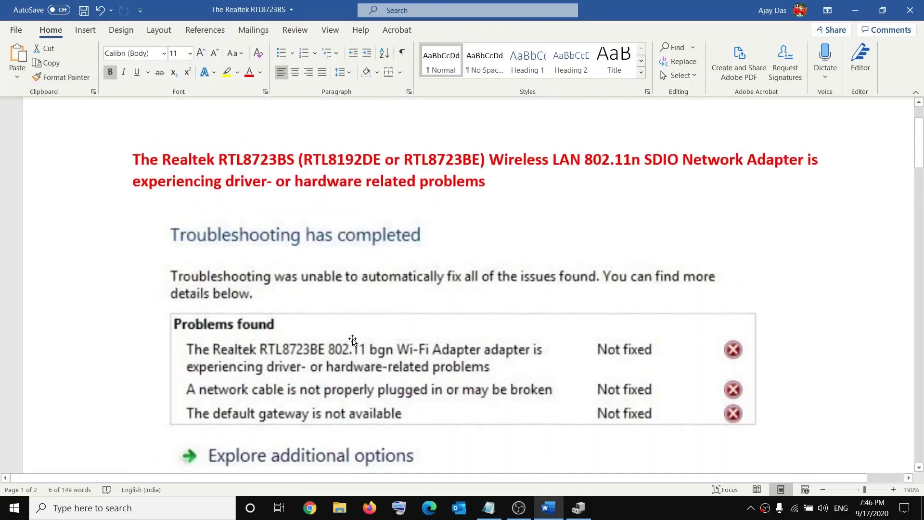
{"action": "scroll", "coordinate": [355, 346], "scroll_direction": "down", "scroll_amount": 12}
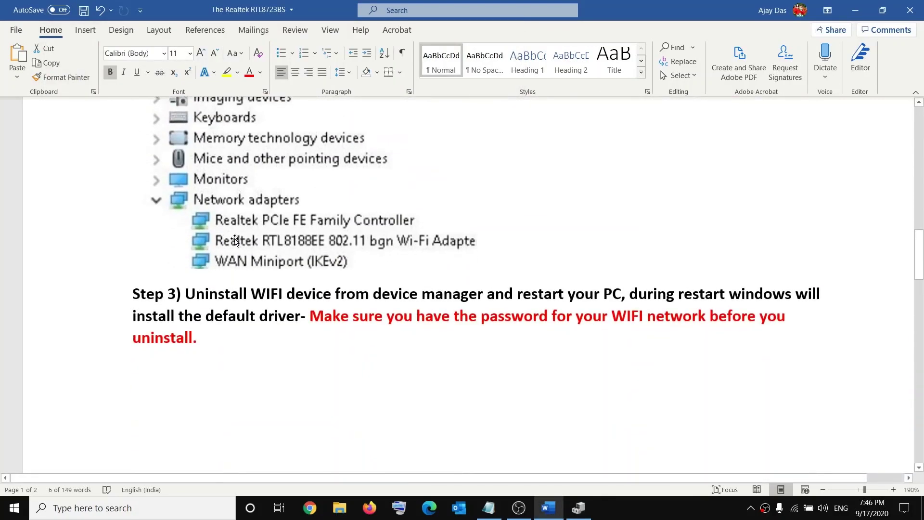
{"action": "key", "text": "alt+Tab"}
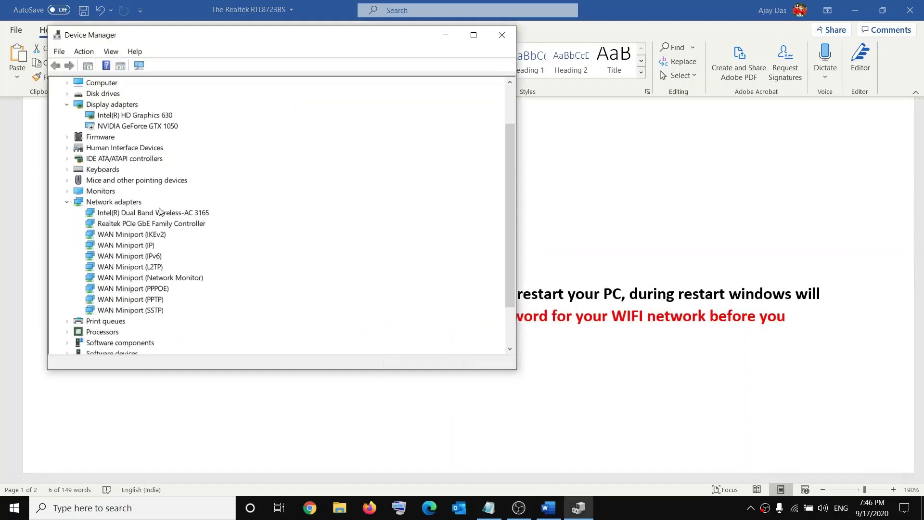
- Update the Intel(R) Dual Band Wireless-AC 3165 driver using the automatic driver search, and accept the restart request
{"action": "left_click", "coordinate": [144, 215]}
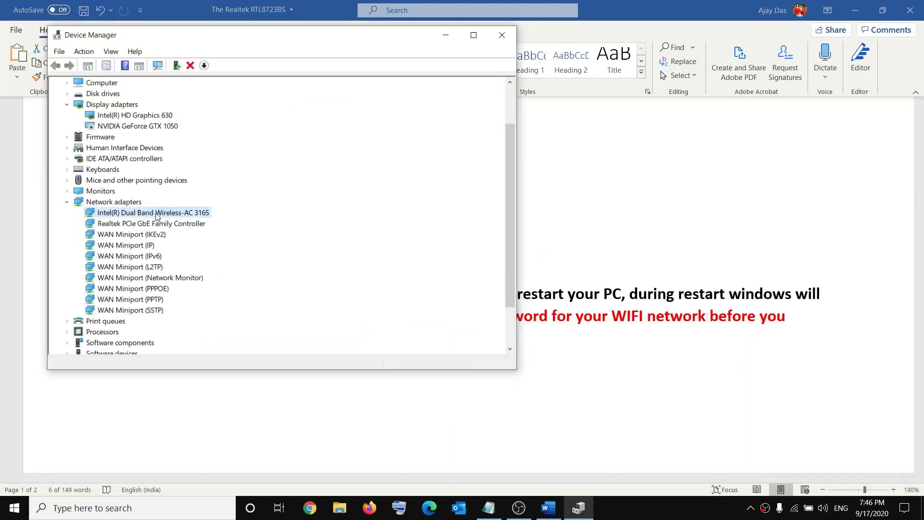
{"action": "right_click", "coordinate": [157, 217]}
{"action": "left_click", "coordinate": [230, 219]}
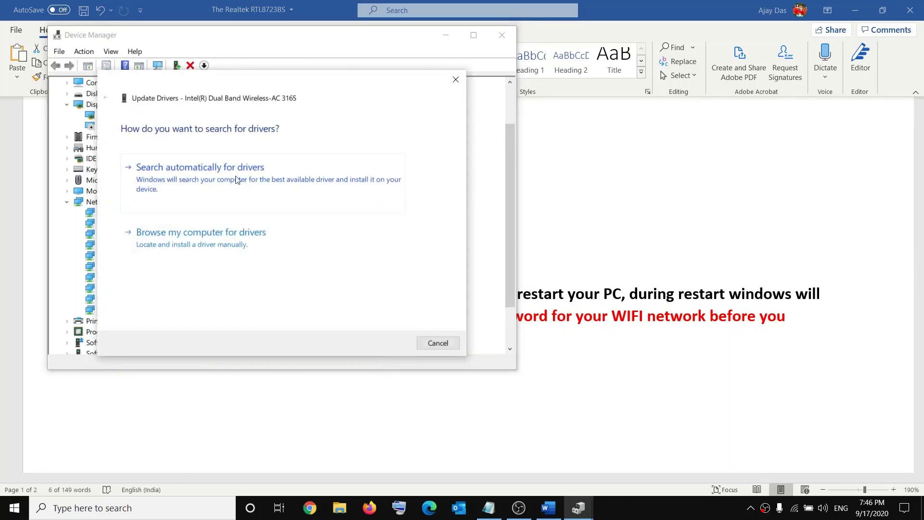
{"action": "left_click", "coordinate": [240, 181]}
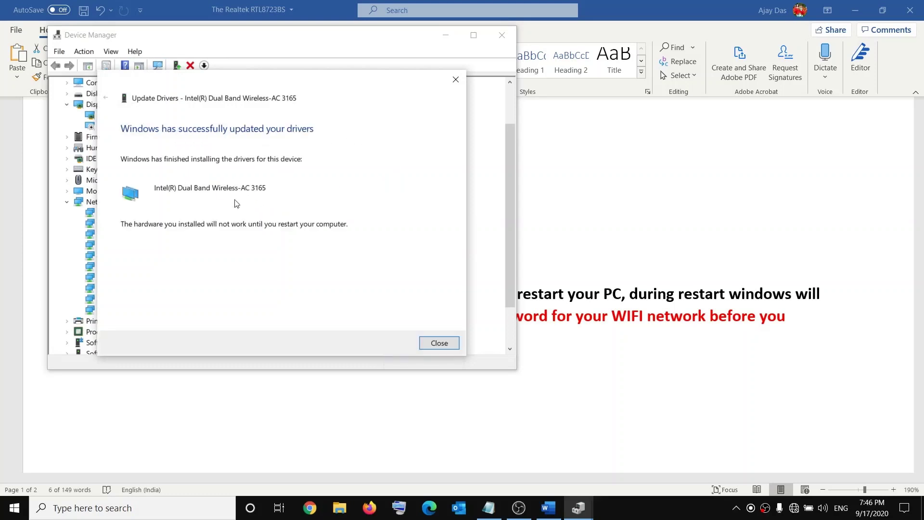
{"action": "left_click", "coordinate": [441, 344]}
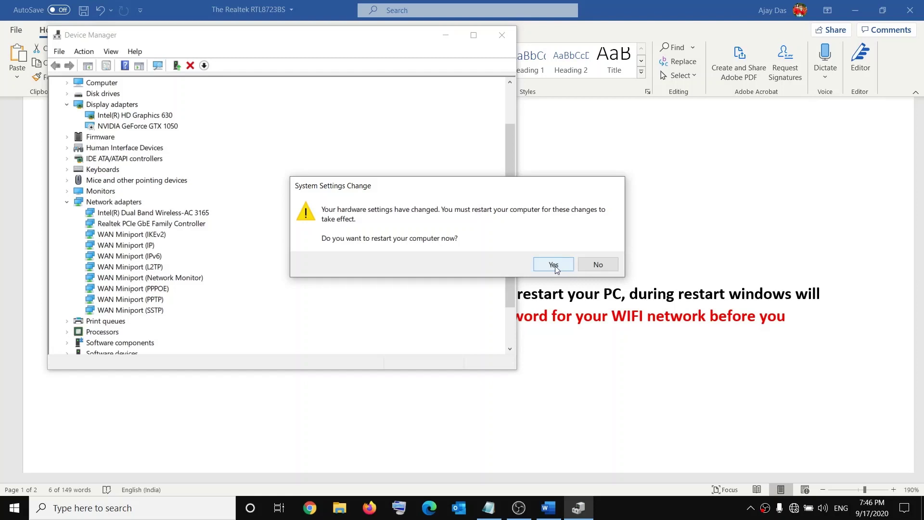
{"action": "left_click", "coordinate": [558, 268]}
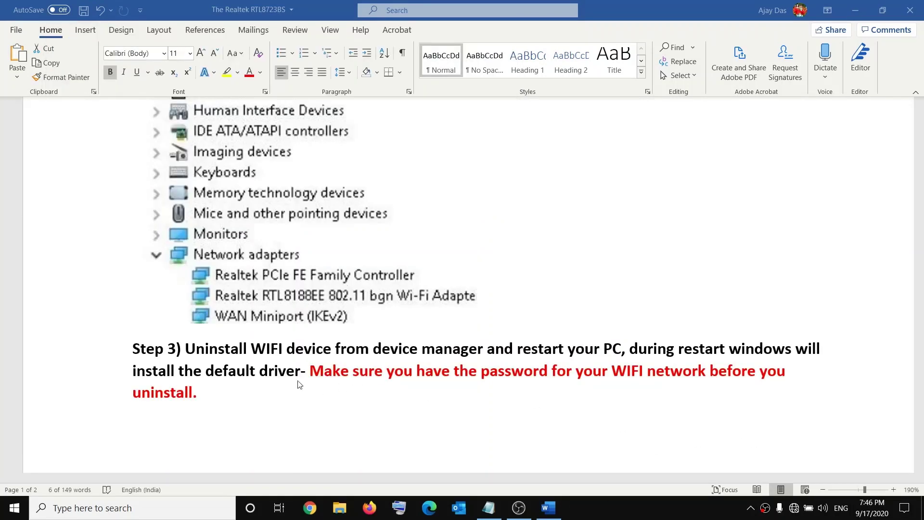
- Review the Step 3 uninstall instruction, and reopen Device Manager with the Network adapters category expanded
{"action": "left_click_drag", "start_coordinate": [185, 348], "coordinate": [617, 353]}
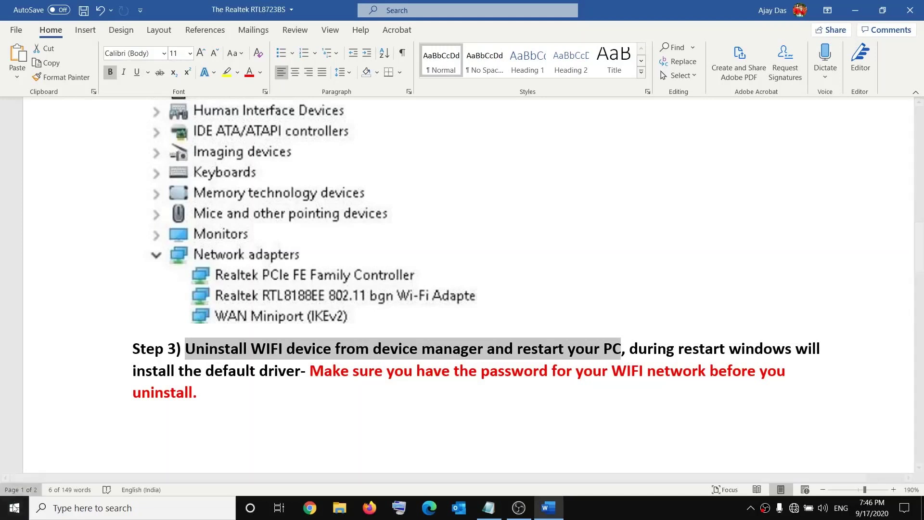
{"action": "right_click", "coordinate": [15, 509]}
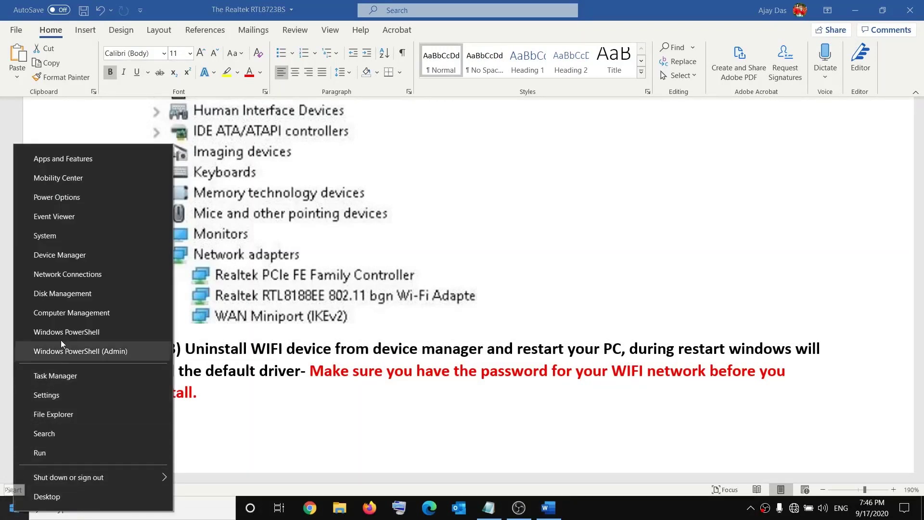
{"action": "left_click", "coordinate": [88, 256]}
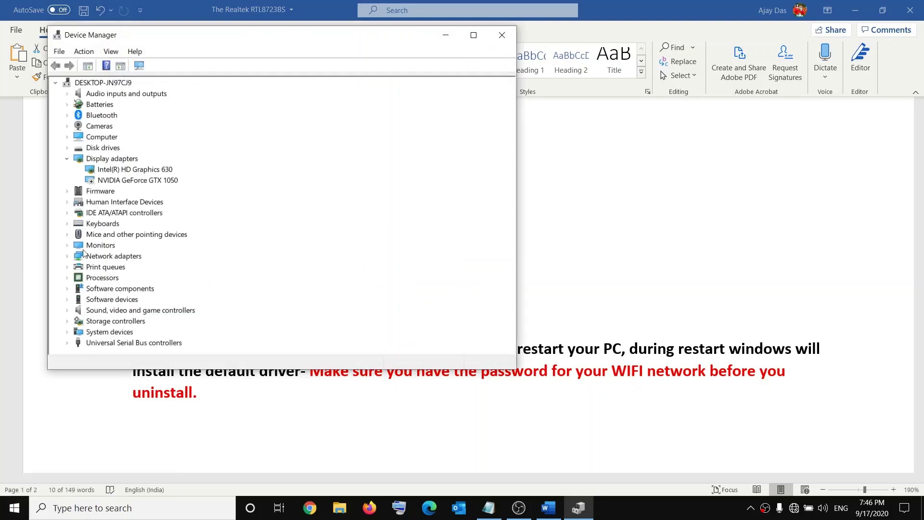
{"action": "left_click", "coordinate": [67, 256]}
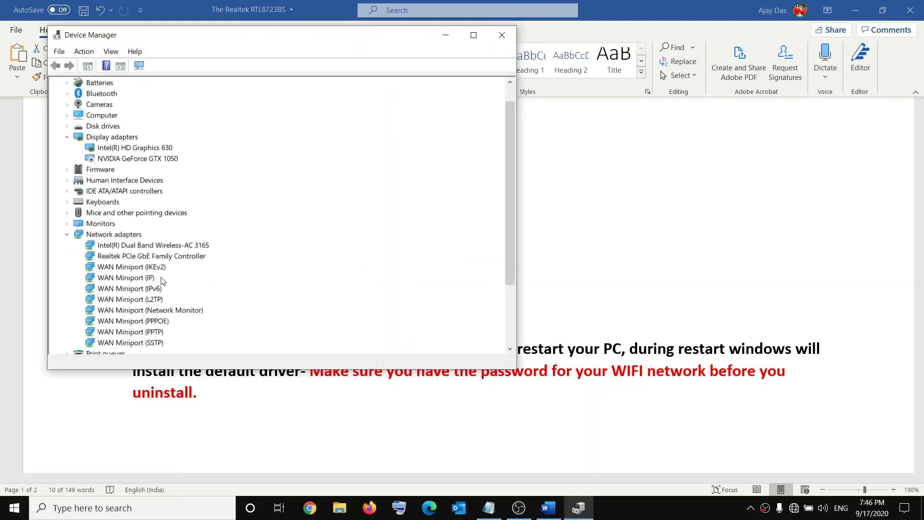
- Start uninstalling the Intel(R) Dual Band Wireless-AC 3165 device with the option to delete its driver software enabled
{"action": "left_click", "coordinate": [141, 246]}
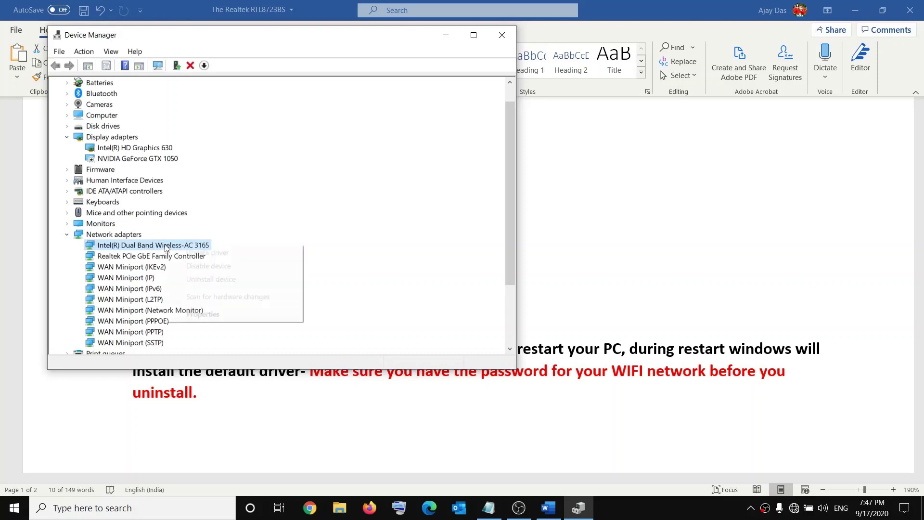
{"action": "right_click", "coordinate": [165, 247]}
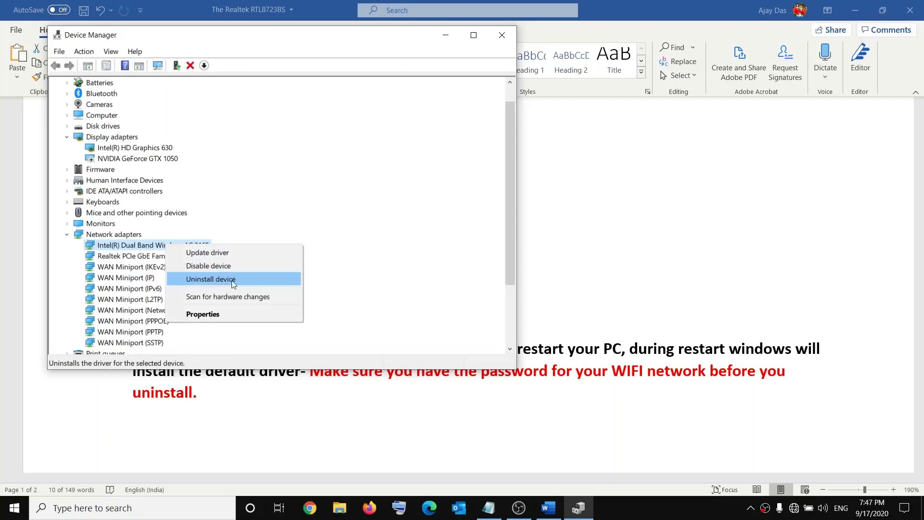
{"action": "left_click", "coordinate": [225, 280]}
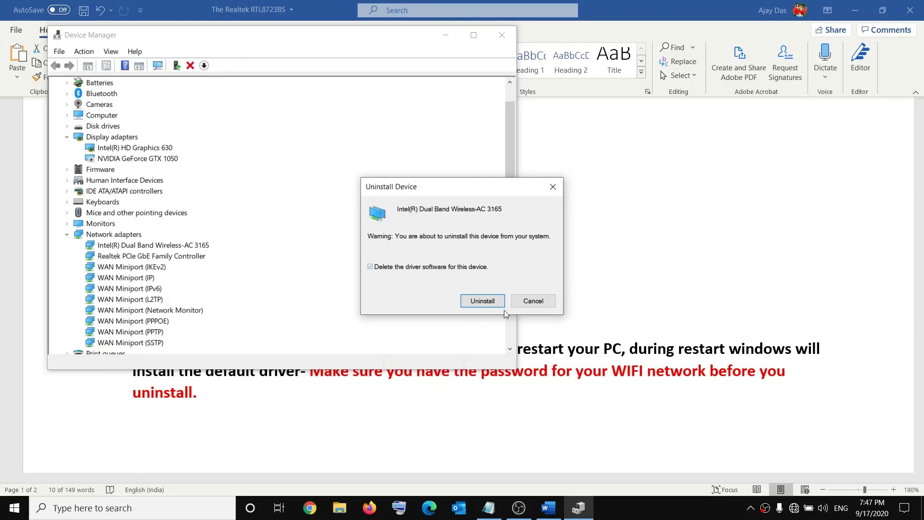
{"action": "left_click", "coordinate": [483, 300]}
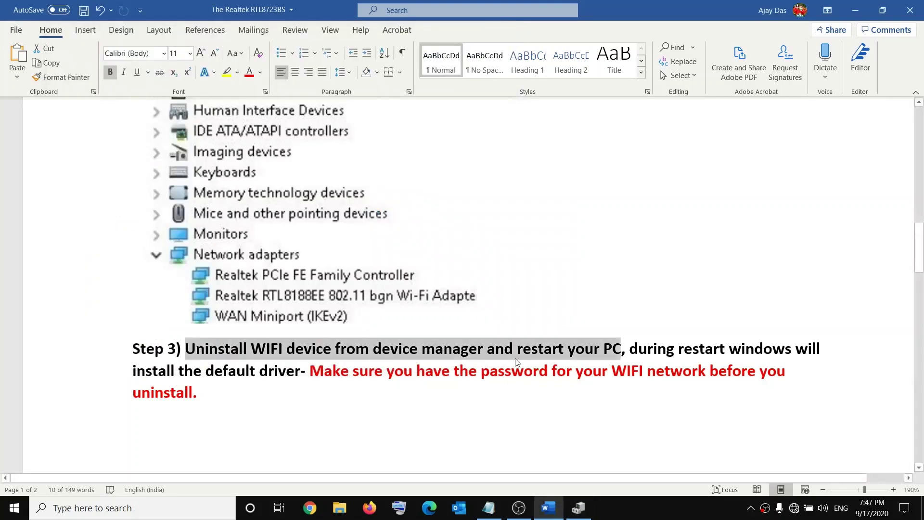
- Check the document's warning about having the Wi-Fi password, and confirm uninstalling the Intel wireless adapter
{"action": "left_click_drag", "start_coordinate": [313, 375], "coordinate": [203, 393]}
{"action": "left_click", "coordinate": [499, 374]}
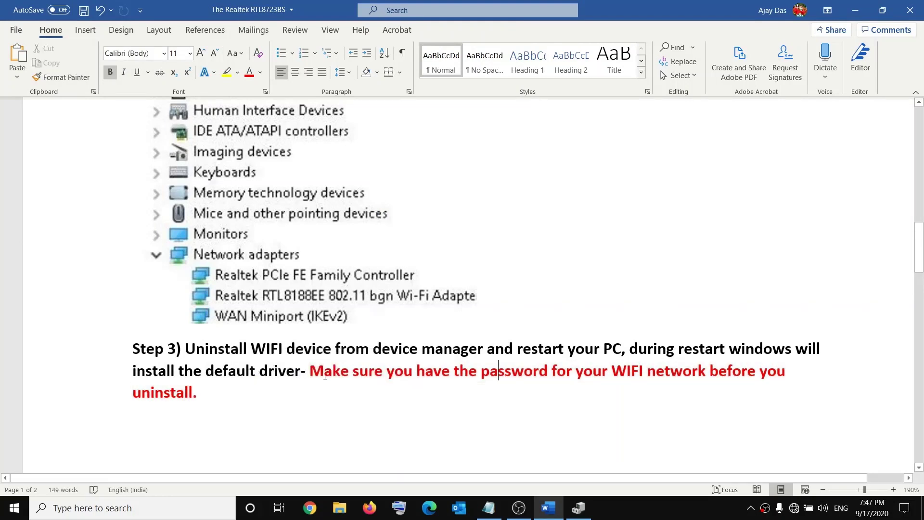
{"action": "left_click", "coordinate": [579, 507]}
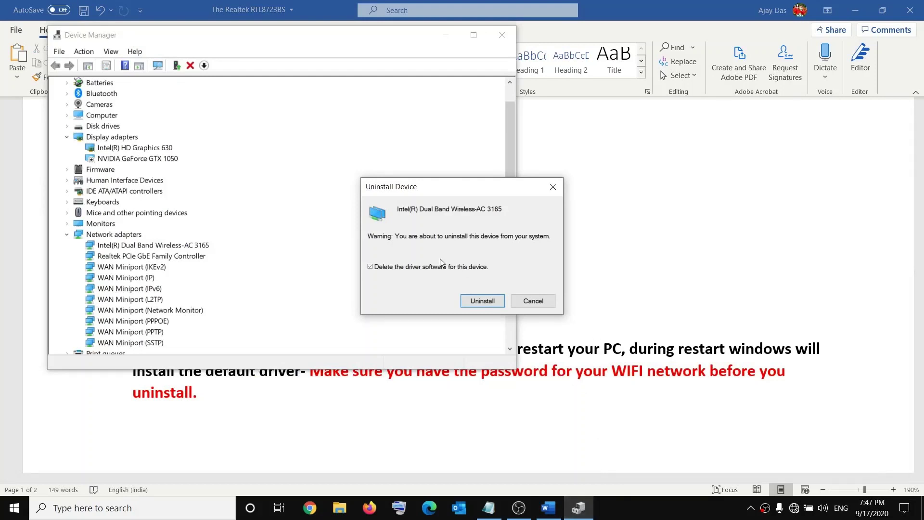
{"action": "left_click", "coordinate": [494, 301]}
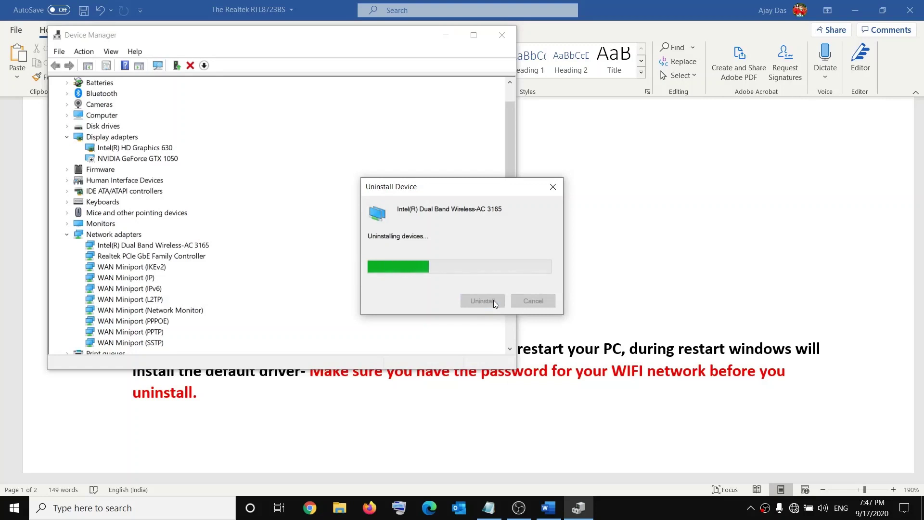
- Restart the computer so that Windows installs the default Wi-Fi driver
{"action": "left_click", "coordinate": [15, 507]}
{"action": "left_click", "coordinate": [17, 482]}
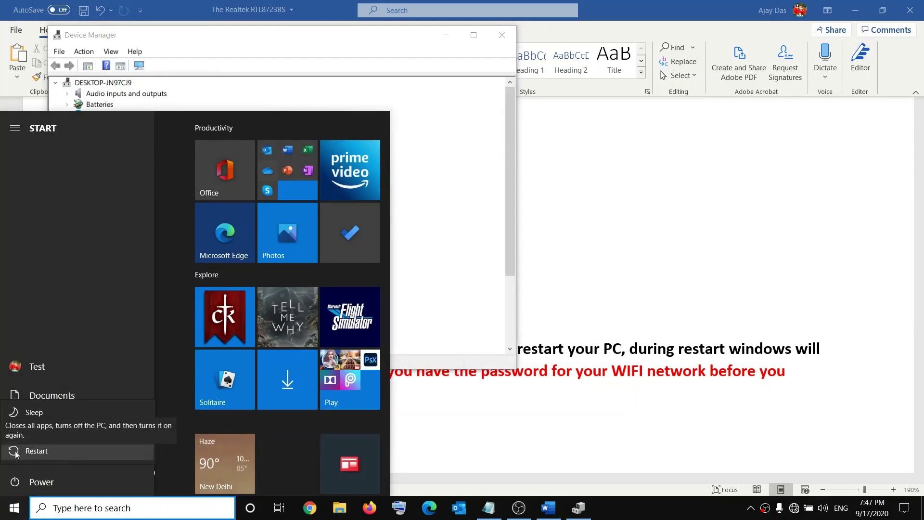
{"action": "key", "text": "Escape"}
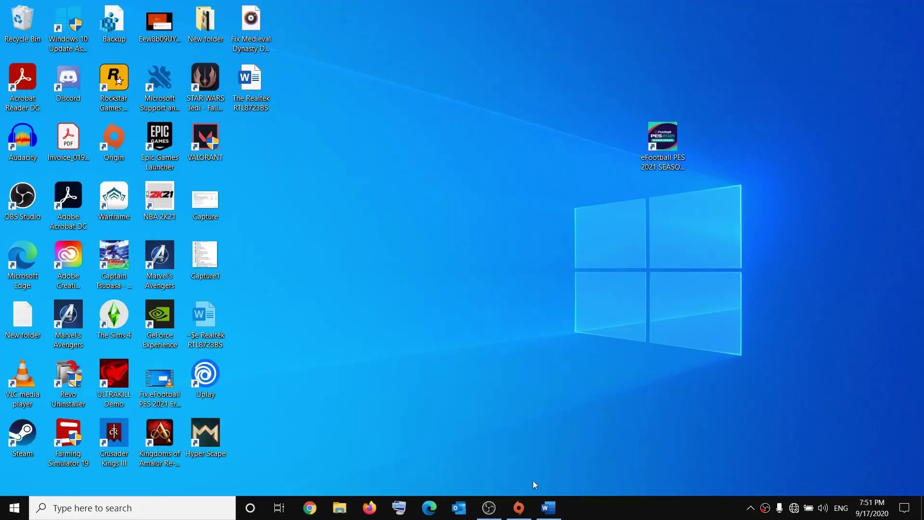
- Bring up the troubleshooting document in Word and review the Step 3 instructions after the restart
{"action": "left_click", "coordinate": [547, 507]}
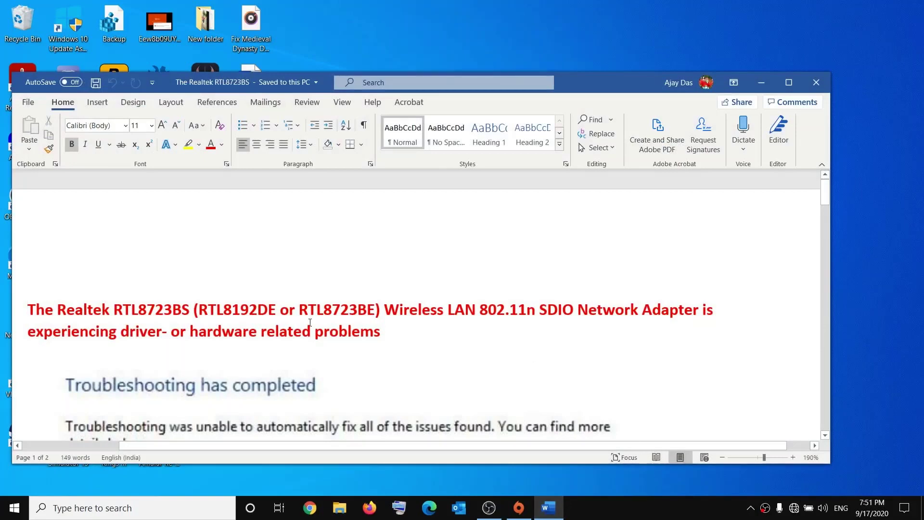
{"action": "scroll", "coordinate": [365, 360], "scroll_direction": "down", "scroll_amount": 3}
{"action": "scroll", "coordinate": [364, 360], "scroll_direction": "down", "scroll_amount": 20}
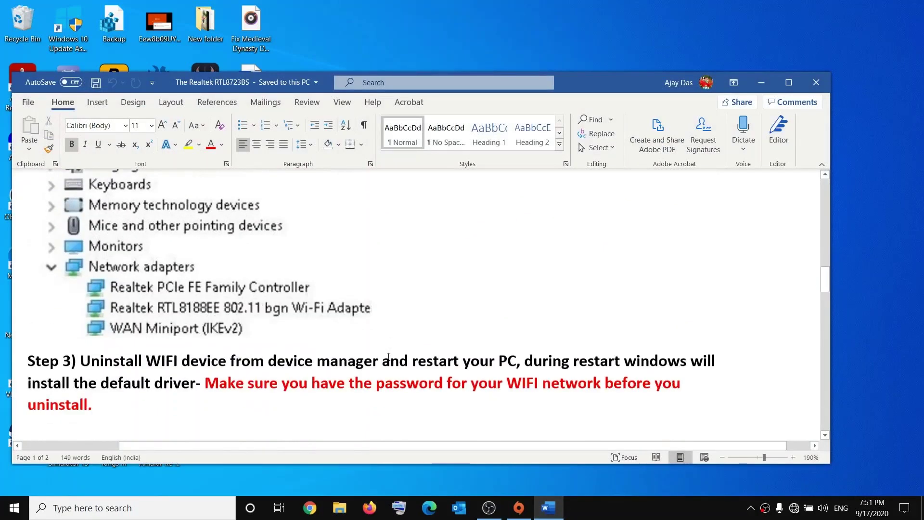
{"action": "scroll", "coordinate": [430, 356], "scroll_direction": "up", "scroll_amount": 1}
{"action": "scroll", "coordinate": [440, 356], "scroll_direction": "down", "scroll_amount": 1}
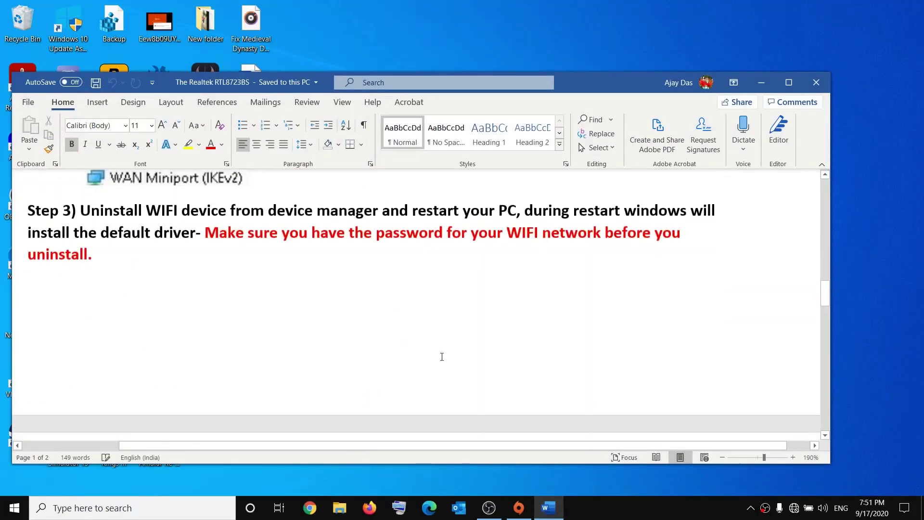
{"action": "scroll", "coordinate": [441, 356], "scroll_direction": "up", "scroll_amount": 1}
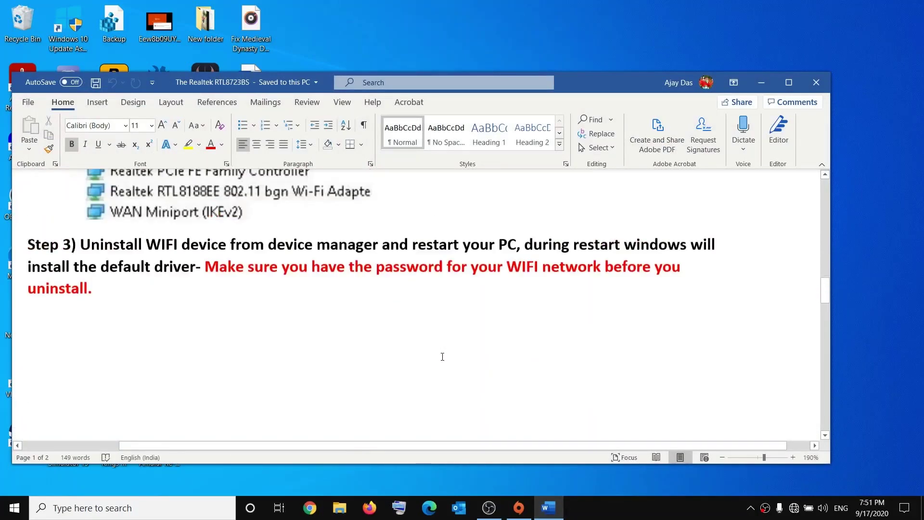
- Connect to the first secured network in the Wi-Fi list by entering its network security key, and dismiss the network list
{"action": "left_click", "coordinate": [793, 508]}
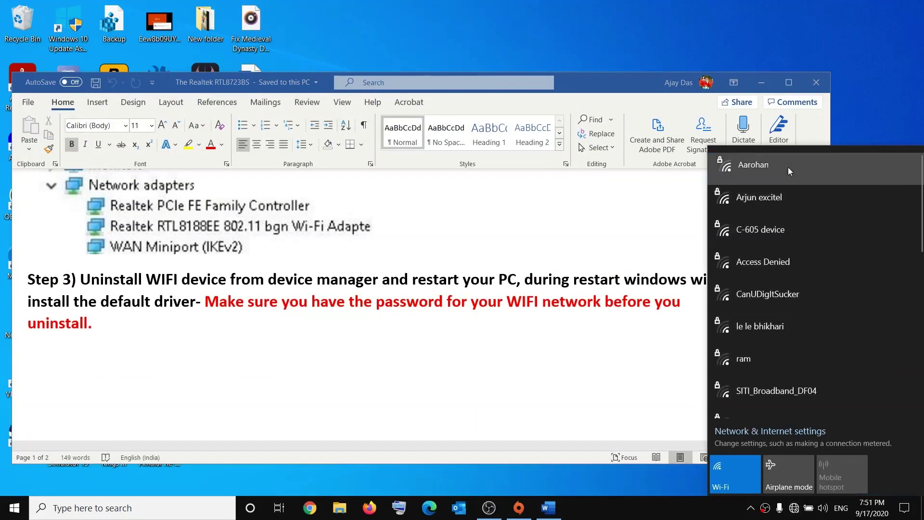
{"action": "left_click", "coordinate": [787, 167]}
{"action": "left_click", "coordinate": [872, 224]}
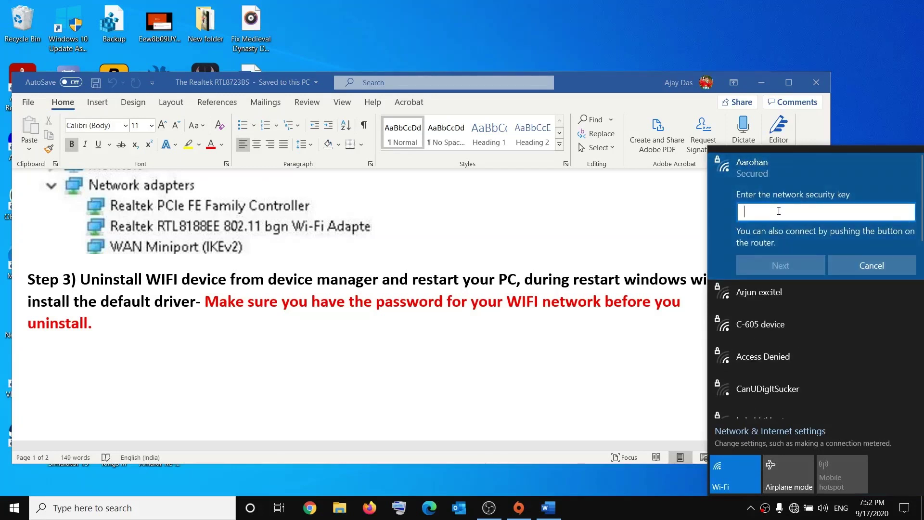
{"action": "type", "text": "a"}
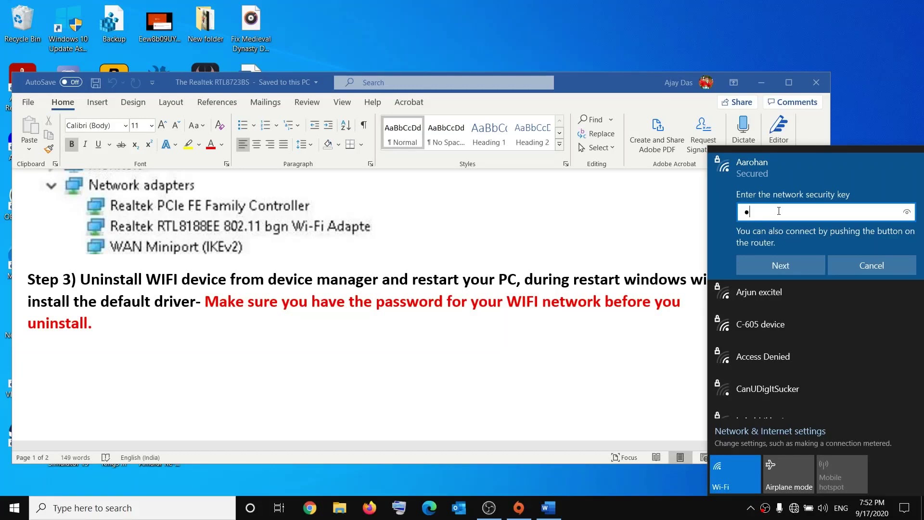
{"action": "key", "text": "BackSpace"}
{"action": "type", "text": "aaaaaaaa"}
{"action": "key", "text": "Return"}
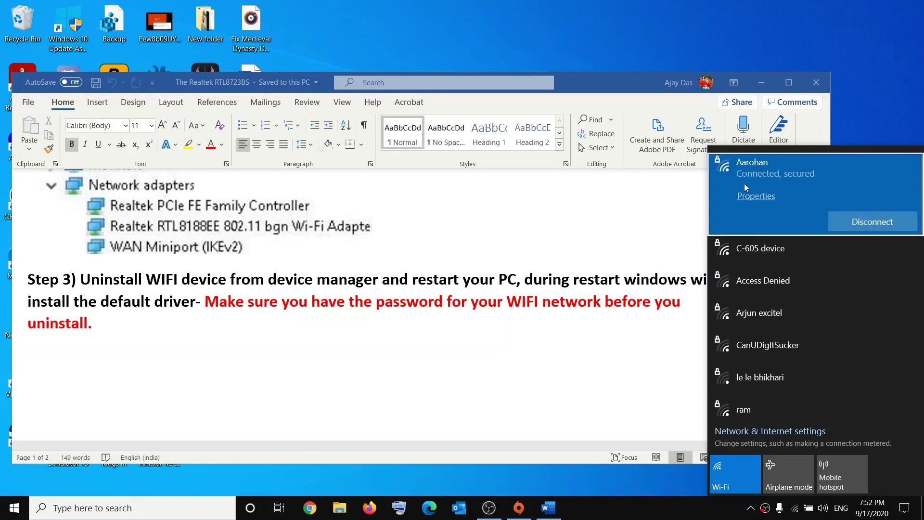
{"action": "left_click", "coordinate": [318, 325]}
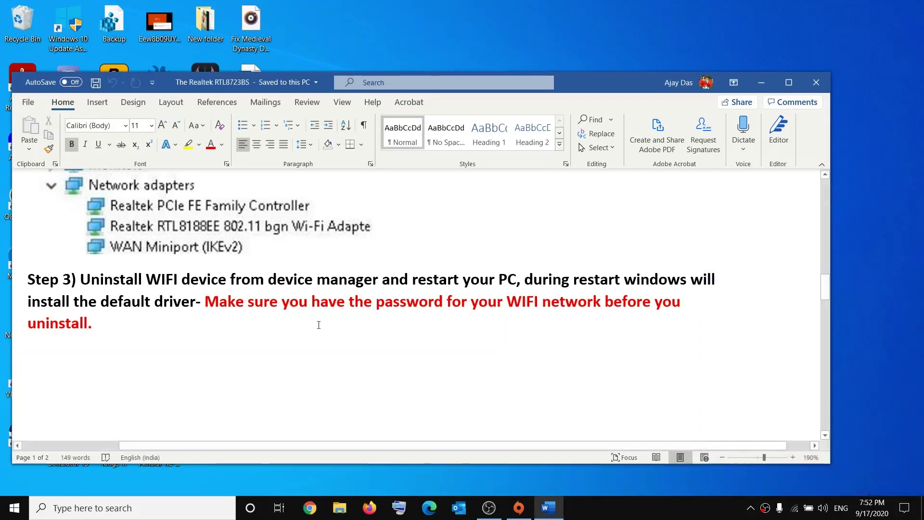
- Review the document's Step 4 on getting the wireless driver from the manufacturer's website and installing it from a USB flash drive
{"action": "scroll", "coordinate": [319, 325], "scroll_direction": "down", "scroll_amount": 10}
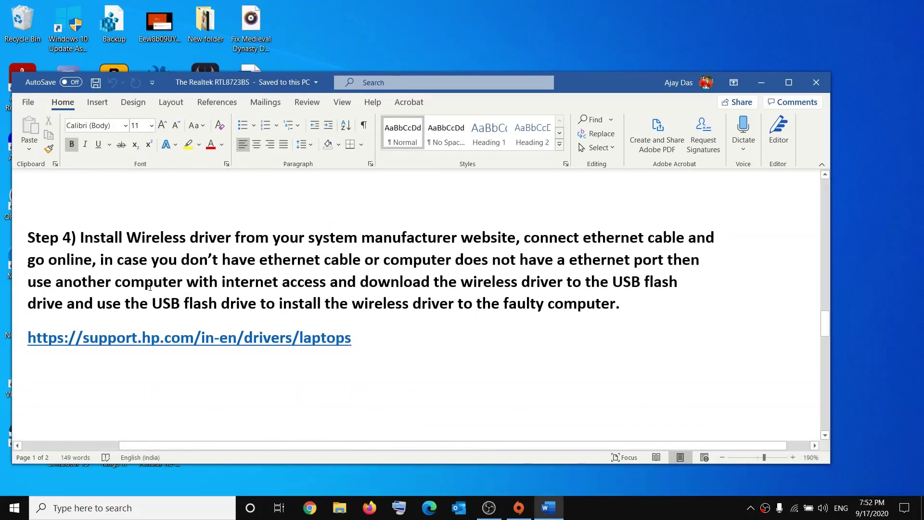
{"action": "scroll", "coordinate": [149, 288], "scroll_direction": "up", "scroll_amount": 1}
{"action": "left_click_drag", "start_coordinate": [114, 291], "coordinate": [486, 301]}
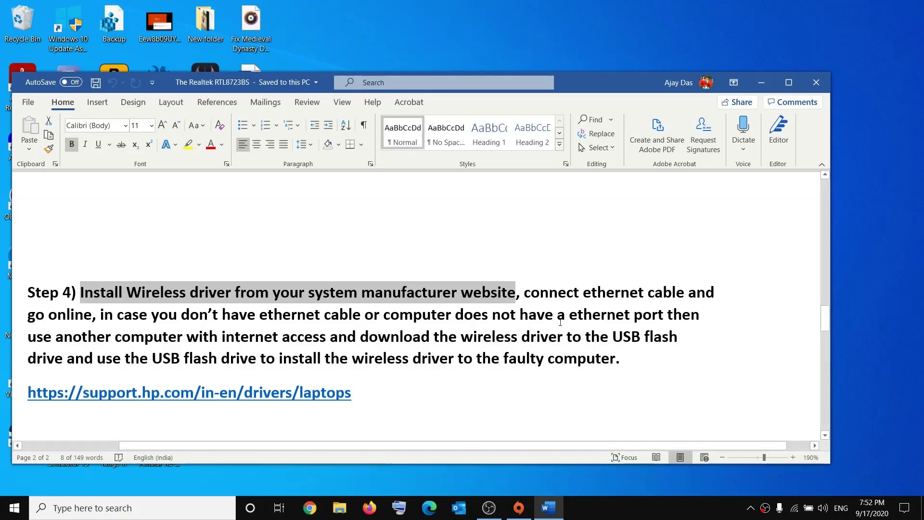
{"action": "left_click_drag", "start_coordinate": [395, 321], "coordinate": [651, 320]}
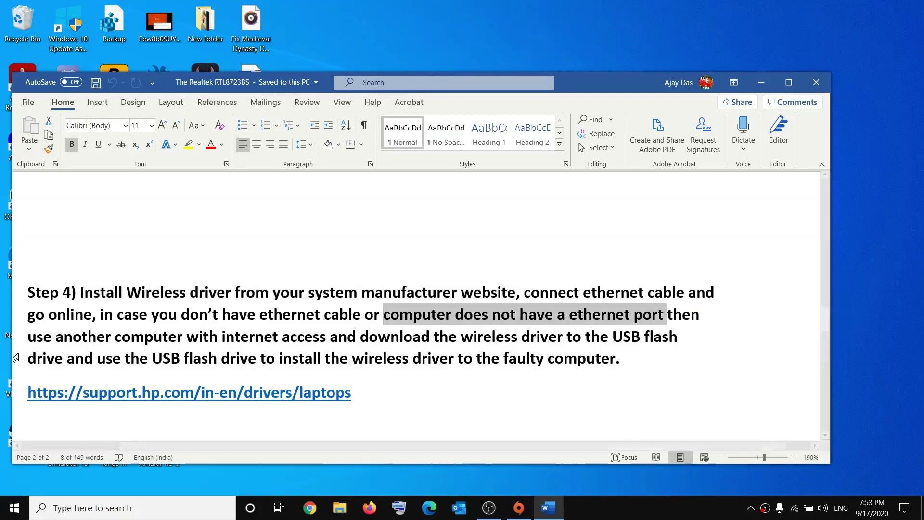
{"action": "left_click_drag", "start_coordinate": [28, 337], "coordinate": [329, 339]}
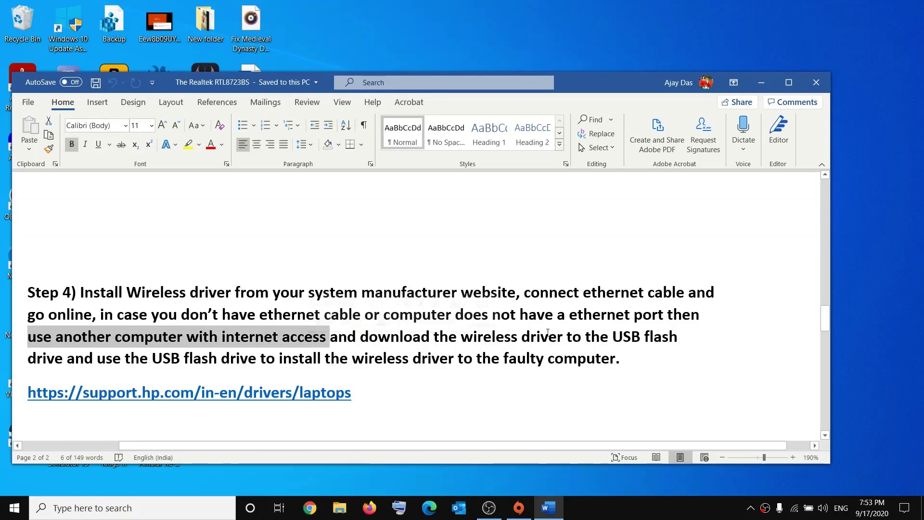
{"action": "left_click_drag", "start_coordinate": [82, 362], "coordinate": [260, 357]}
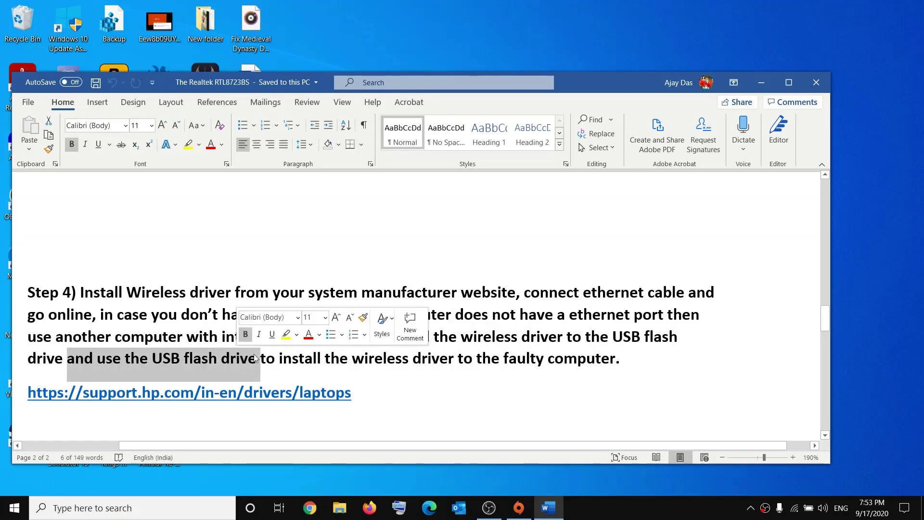
{"action": "left_click", "coordinate": [303, 358]}
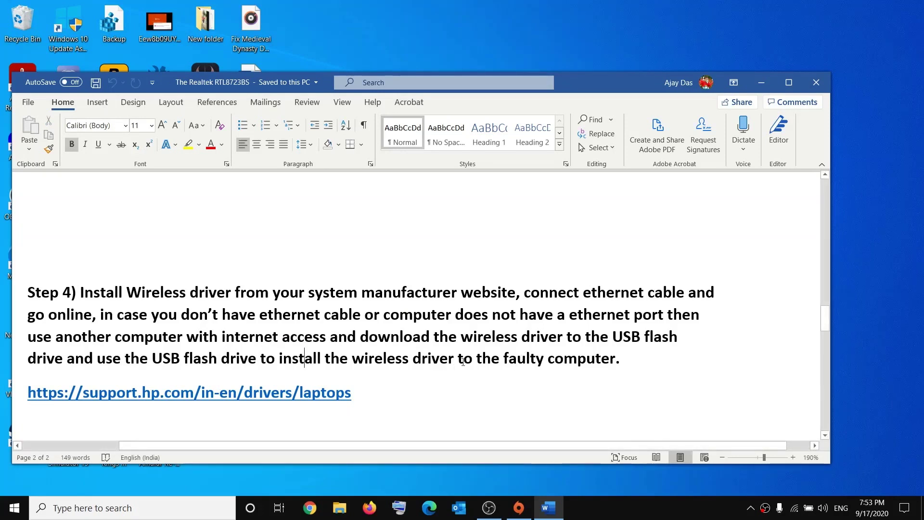
{"action": "left_click_drag", "start_coordinate": [504, 357], "coordinate": [617, 360]}
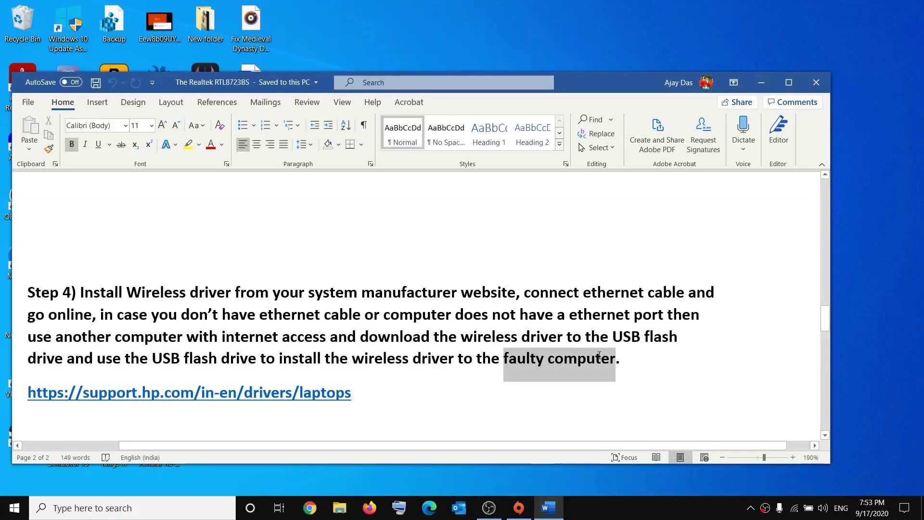
{"action": "left_click", "coordinate": [622, 360]}
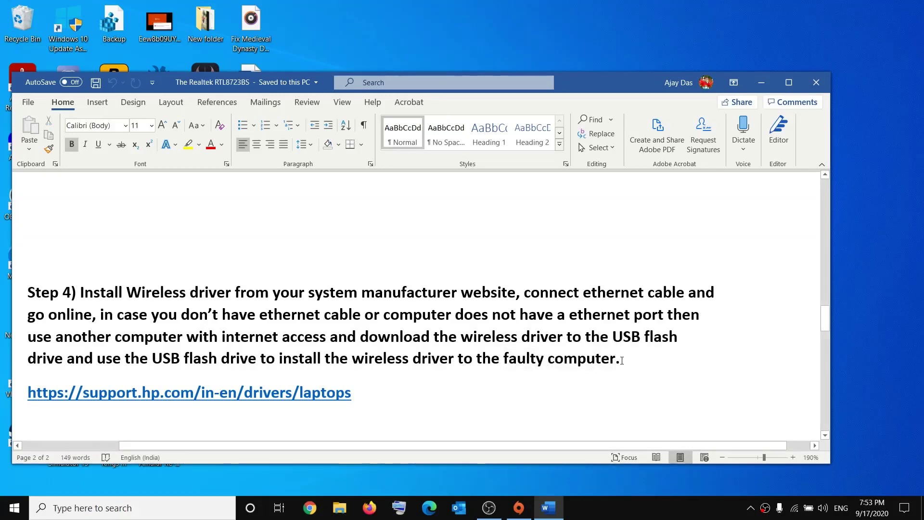
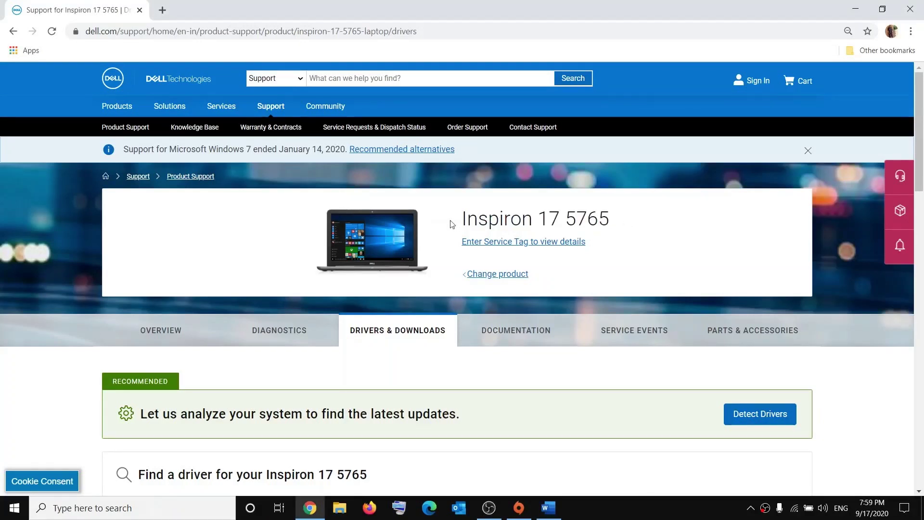
- Find the network drivers on Dell's Inspiron 17 5765 support page in Chrome and download the Qualcomm QCA61x4A/QCA9377 WiFi and Bluetooth Driver
{"action": "left_click_drag", "start_coordinate": [452, 224], "coordinate": [625, 211]}
{"action": "scroll", "coordinate": [614, 235], "scroll_direction": "down", "scroll_amount": 3}
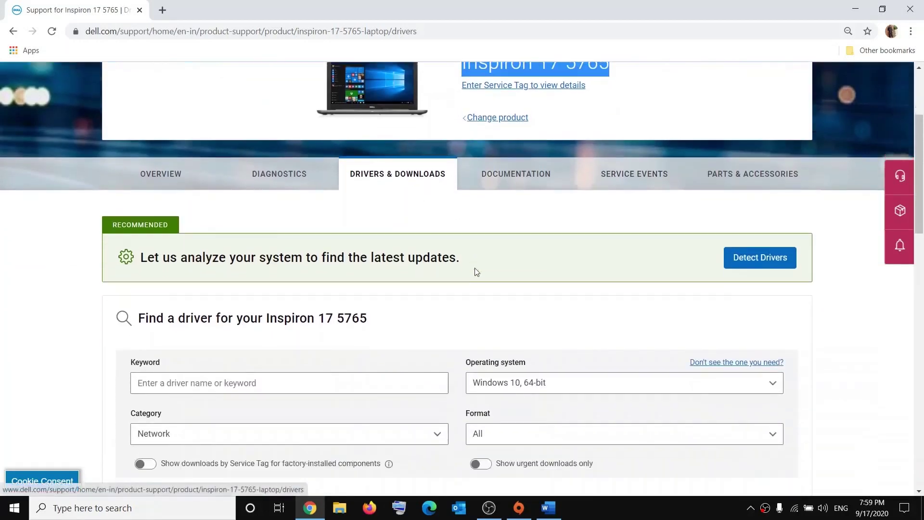
{"action": "scroll", "coordinate": [477, 273], "scroll_direction": "down", "scroll_amount": 8}
{"action": "scroll", "coordinate": [441, 276], "scroll_direction": "up", "scroll_amount": 2}
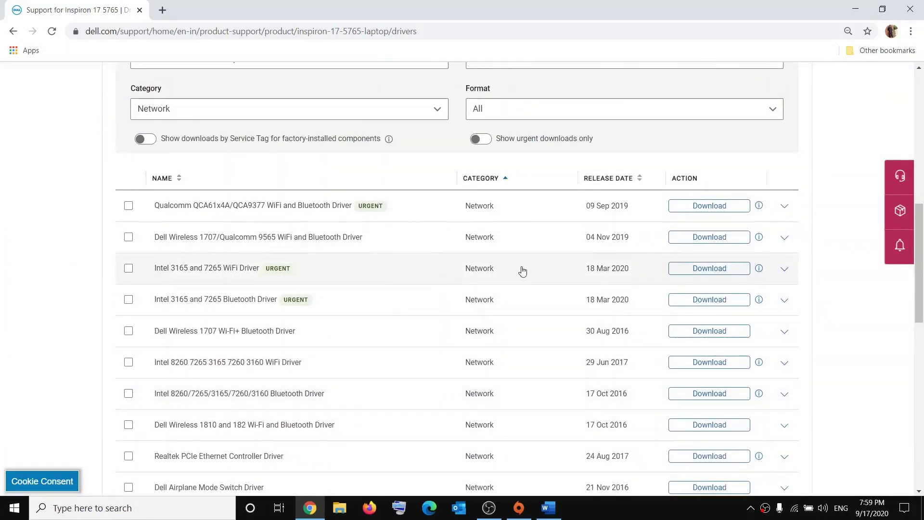
{"action": "scroll", "coordinate": [523, 271], "scroll_direction": "up", "scroll_amount": 1}
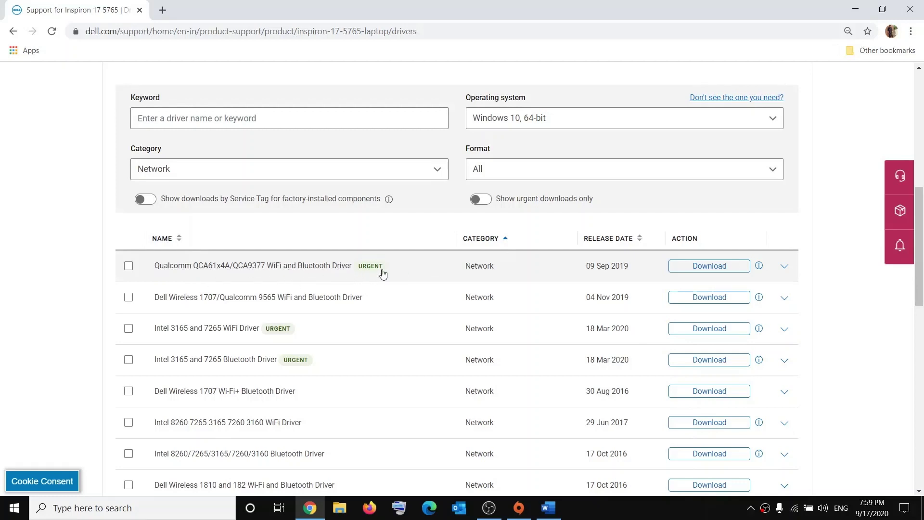
{"action": "left_click", "coordinate": [722, 267]}
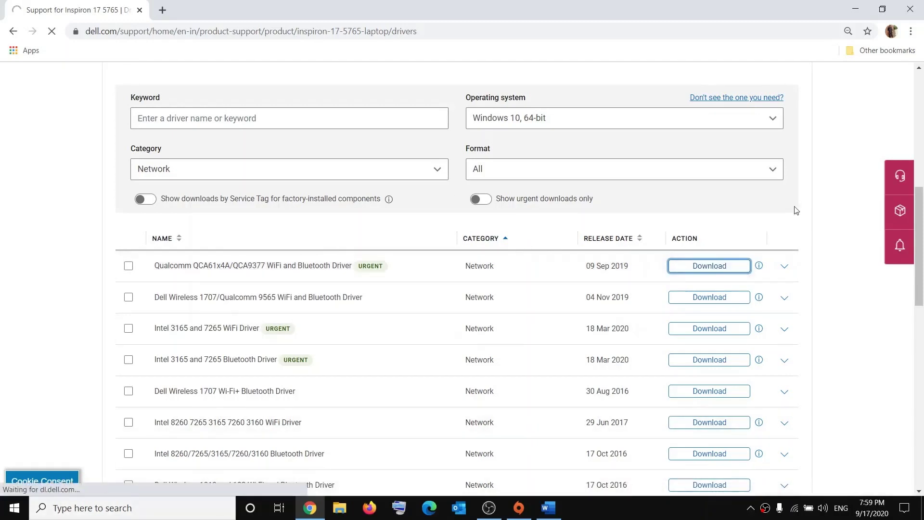
- Save the Qualcomm QCA61x4A/QCA9377 driver's download link directly to the ESD-USB (E:) flash drive
{"action": "right_click", "coordinate": [710, 269]}
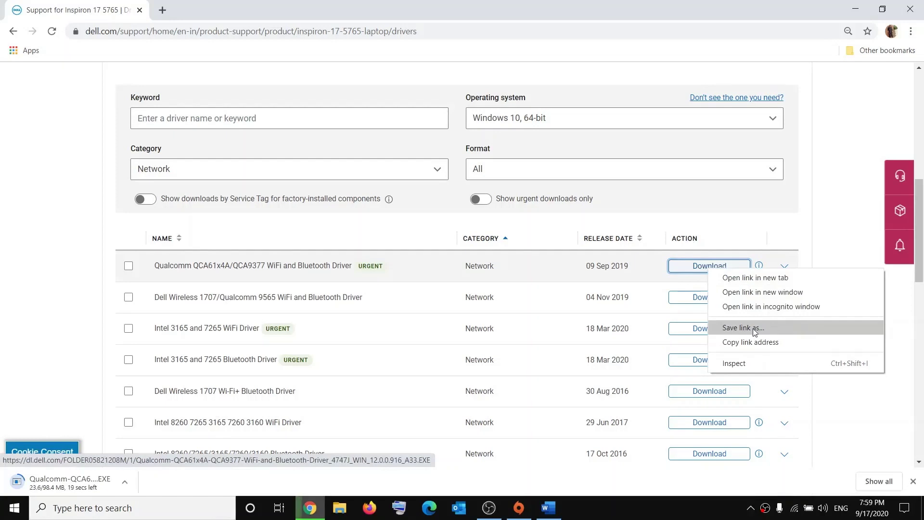
{"action": "left_click", "coordinate": [744, 328]}
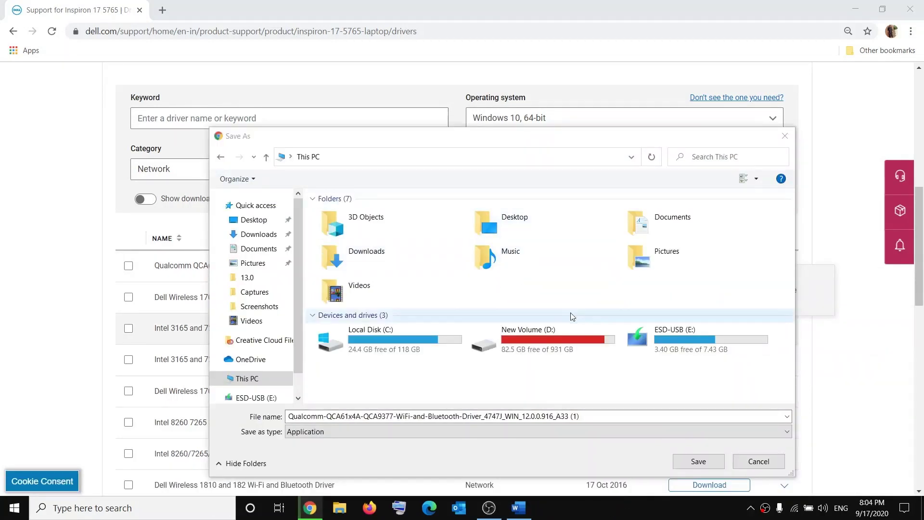
{"action": "left_click", "coordinate": [246, 381]}
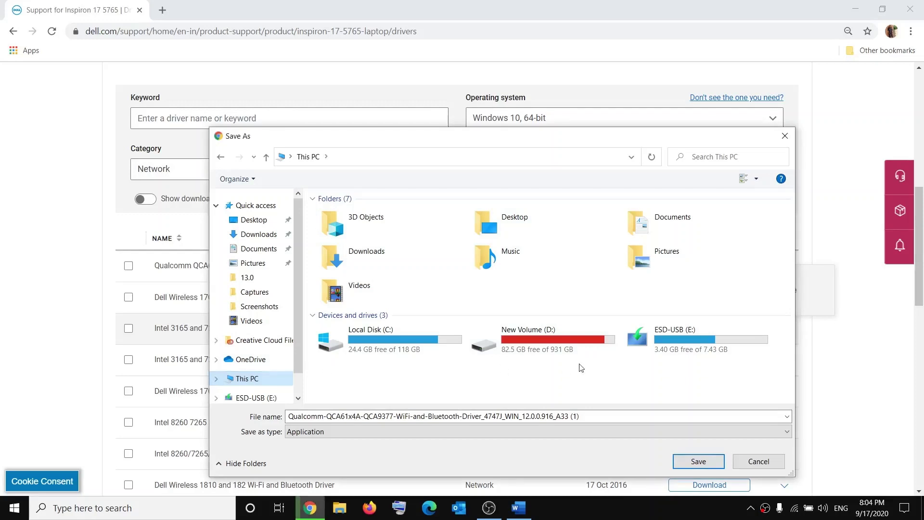
{"action": "double_click", "coordinate": [701, 339]}
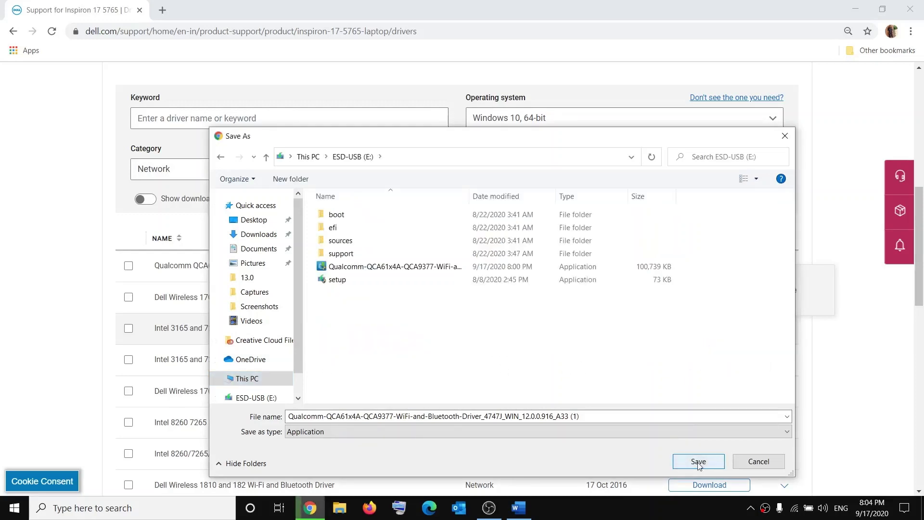
{"action": "left_click", "coordinate": [699, 462]}
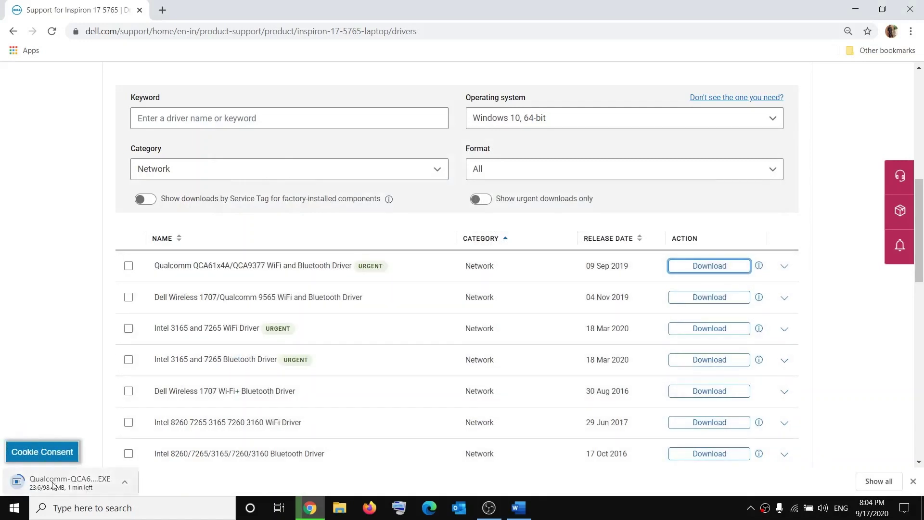
- Switch to File Explorer and locate the saved Qualcomm driver installer on the ESD-USB (E:) drive, leaving its name as is
{"action": "left_click", "coordinate": [340, 508]}
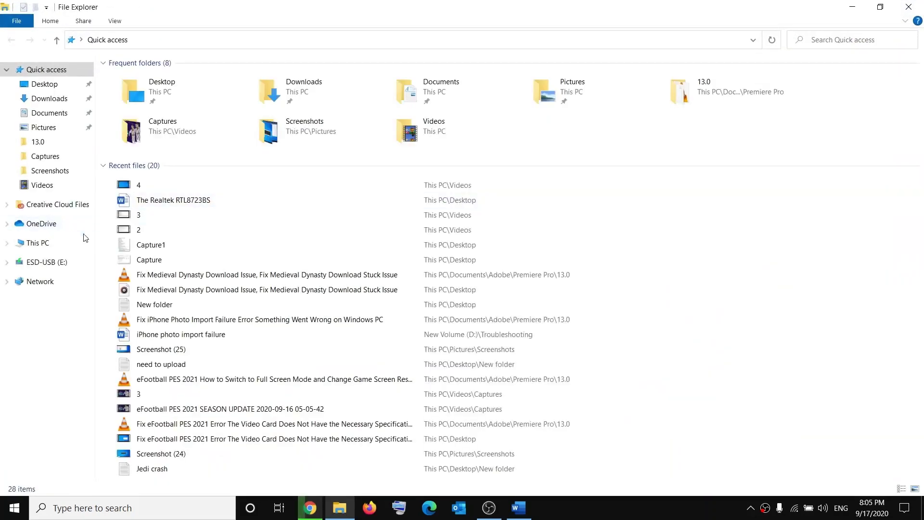
{"action": "left_click", "coordinate": [38, 243]}
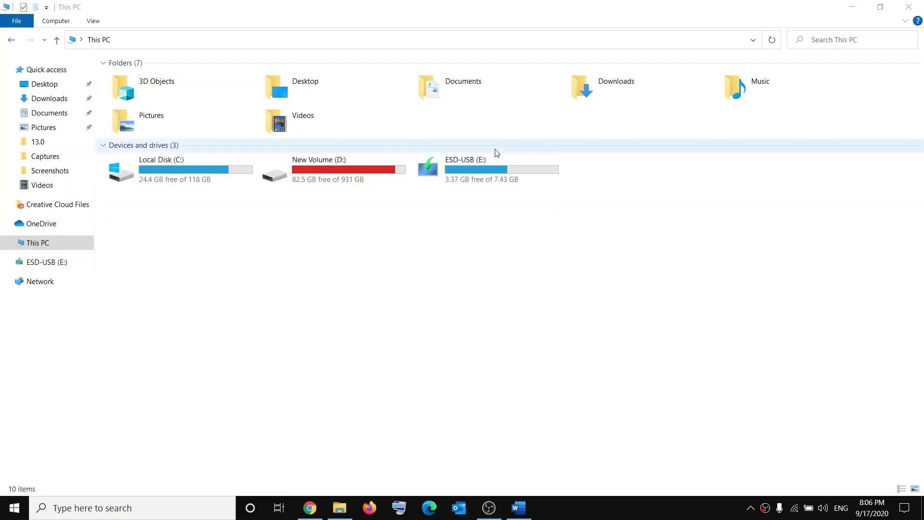
{"action": "double_click", "coordinate": [483, 174]}
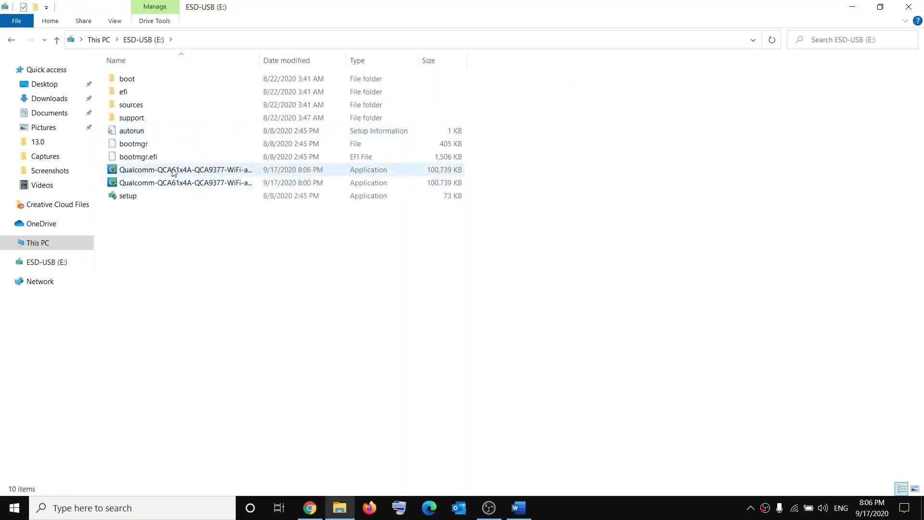
{"action": "left_click", "coordinate": [174, 171]}
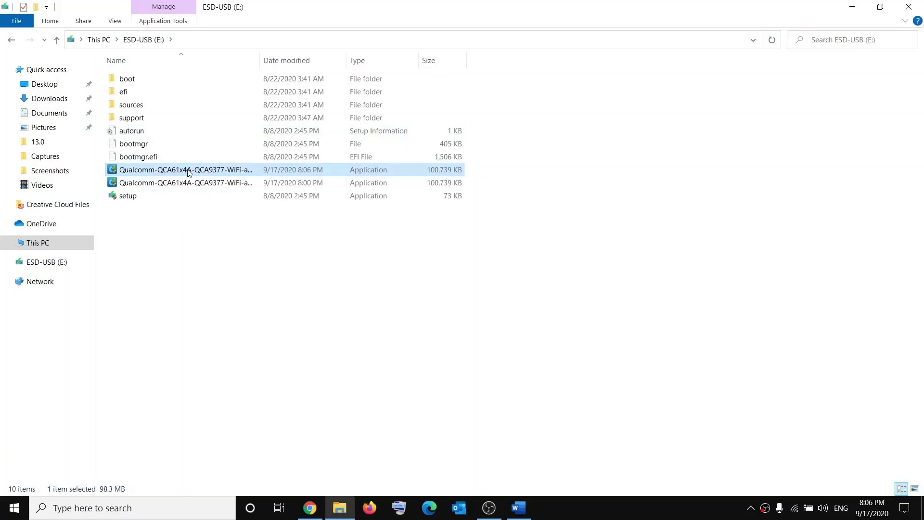
{"action": "left_click", "coordinate": [228, 176]}
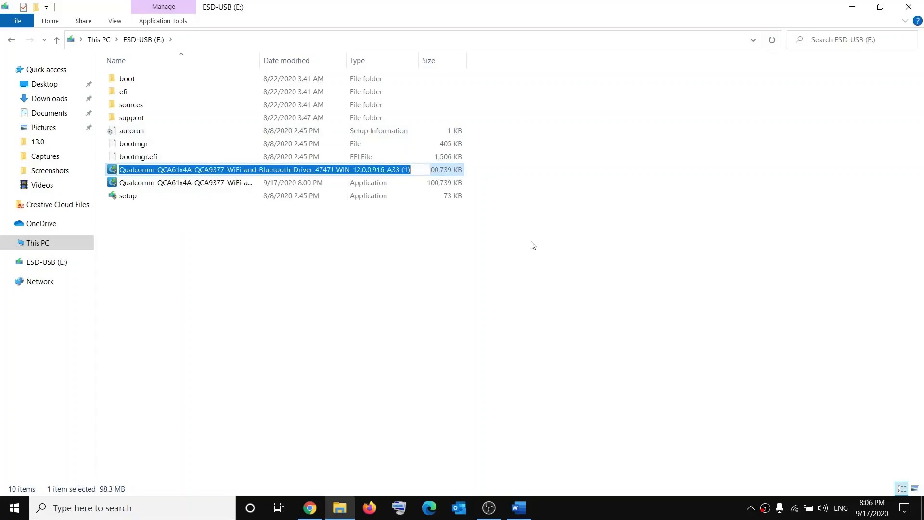
{"action": "key", "text": "Escape"}
- Reopen the ESD-USB (E:) drive from This PC, check the Qualcomm installer to run on the faulty computer, and return to This PC
{"action": "left_click", "coordinate": [77, 244]}
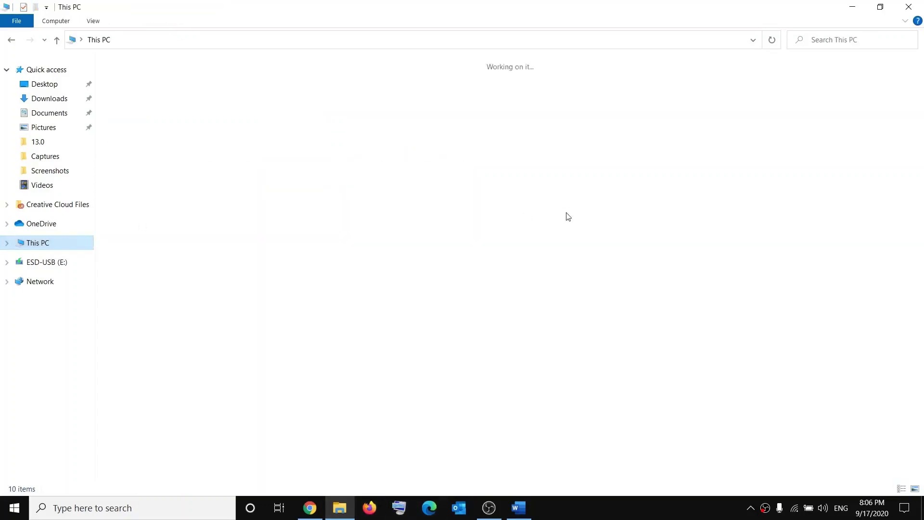
{"action": "left_click", "coordinate": [465, 170]}
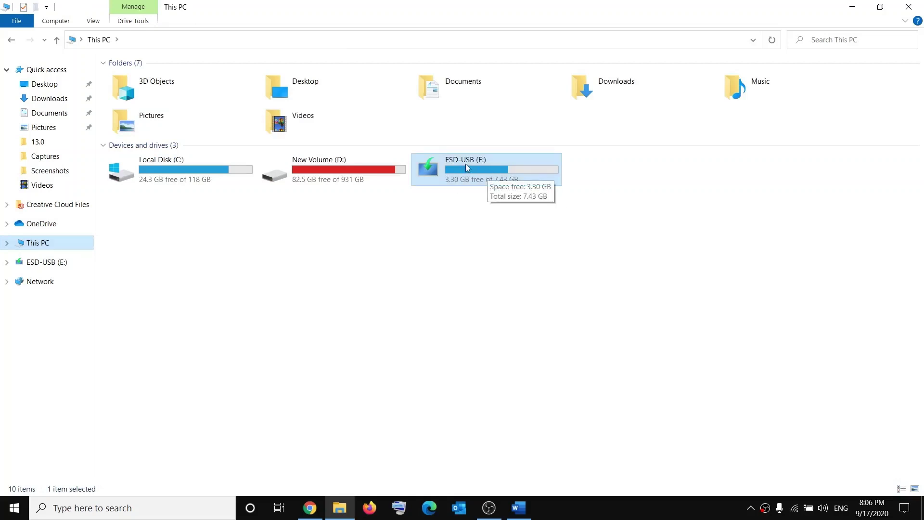
{"action": "double_click", "coordinate": [451, 171]}
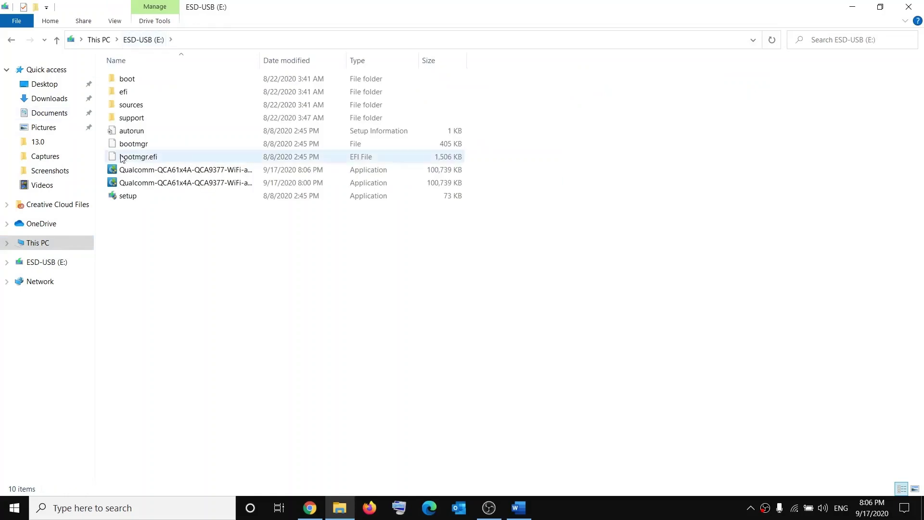
{"action": "left_click", "coordinate": [198, 170]}
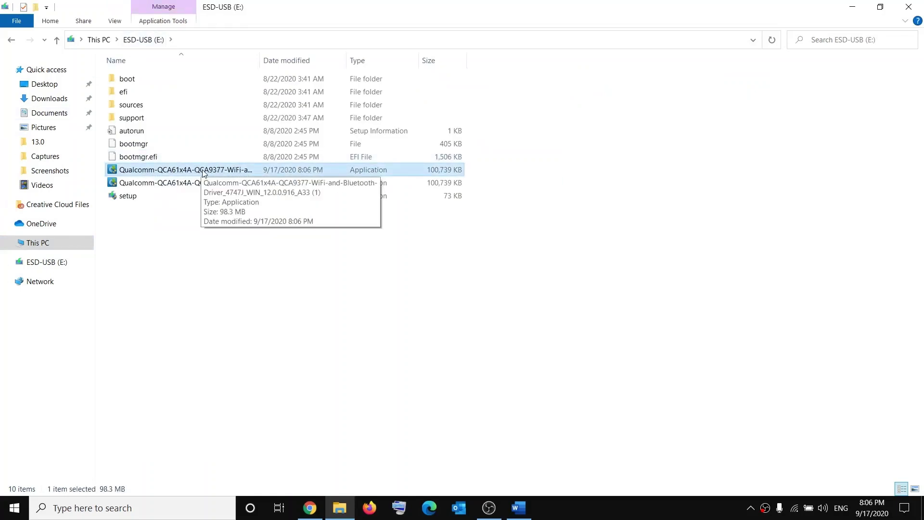
{"action": "left_click", "coordinate": [41, 244]}
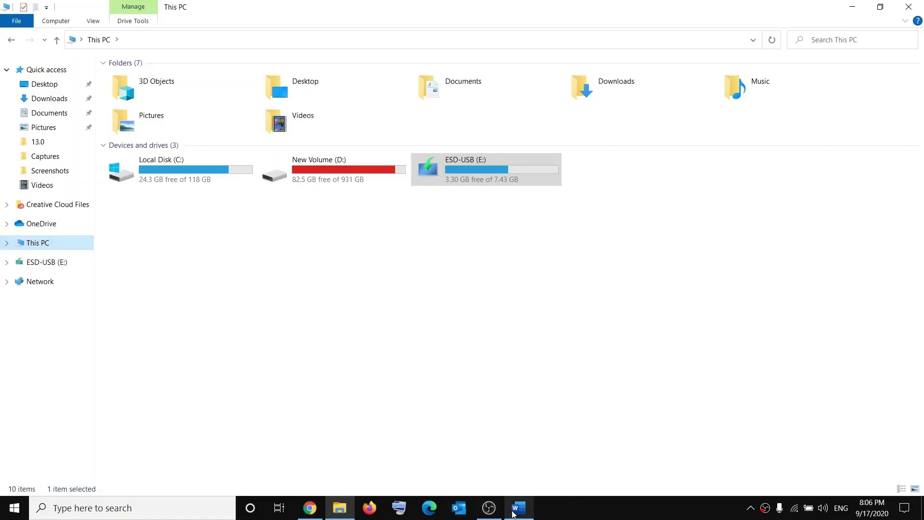
- Bring the troubleshooting document back up in Word and return to the problem heading at its beginning
{"action": "left_click", "coordinate": [517, 507]}
{"action": "scroll", "coordinate": [507, 362], "scroll_direction": "up", "scroll_amount": 15}
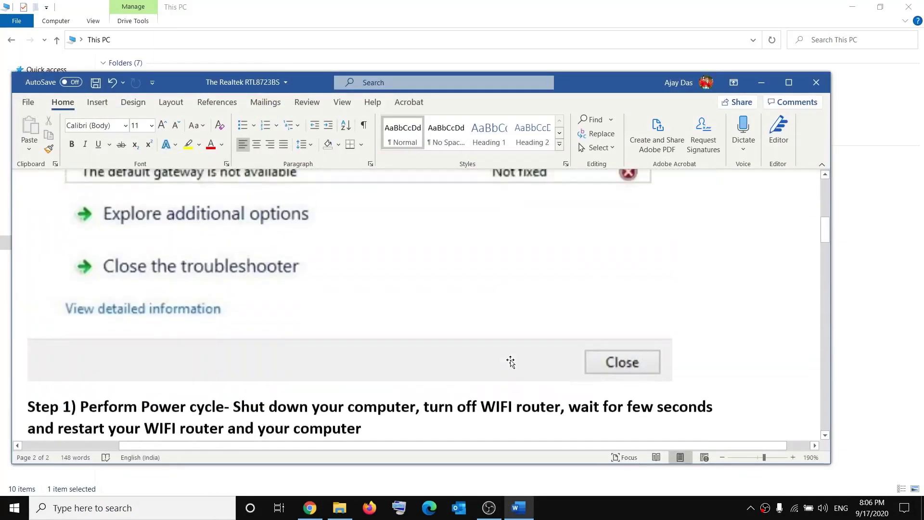
{"action": "scroll", "coordinate": [510, 362], "scroll_direction": "up", "scroll_amount": 8}
{"action": "left_click", "coordinate": [391, 327]}
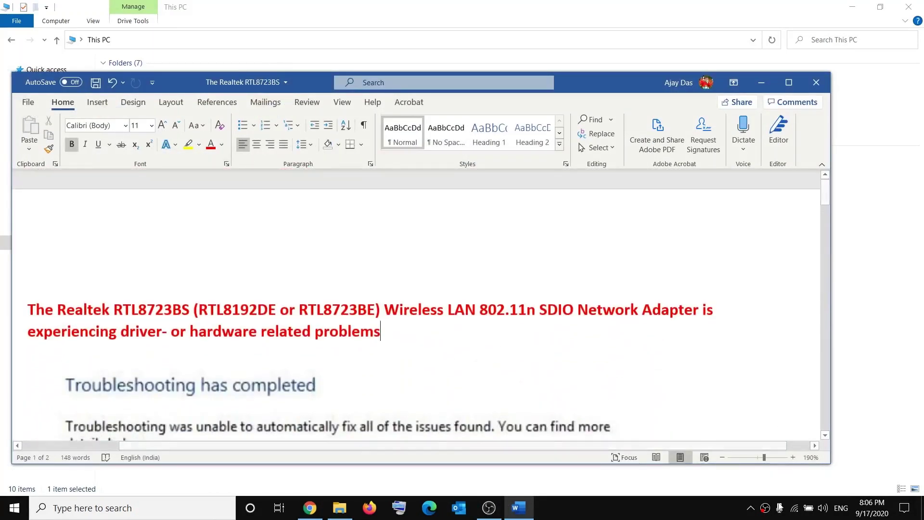